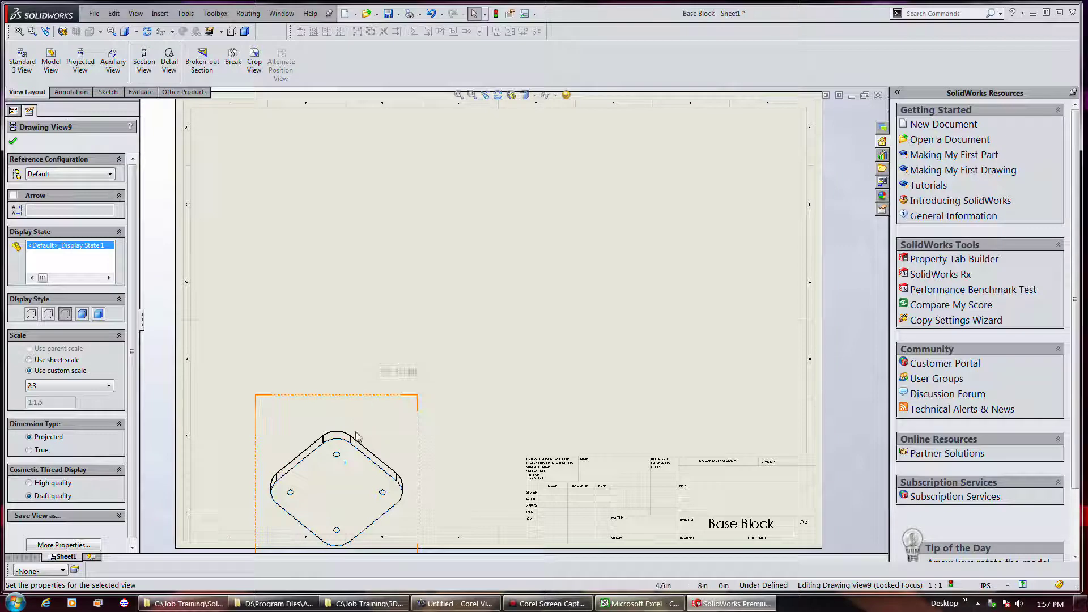
Delete the remaining drawing view and start a new model view from Base Block.SLDPRT.
key(Return)
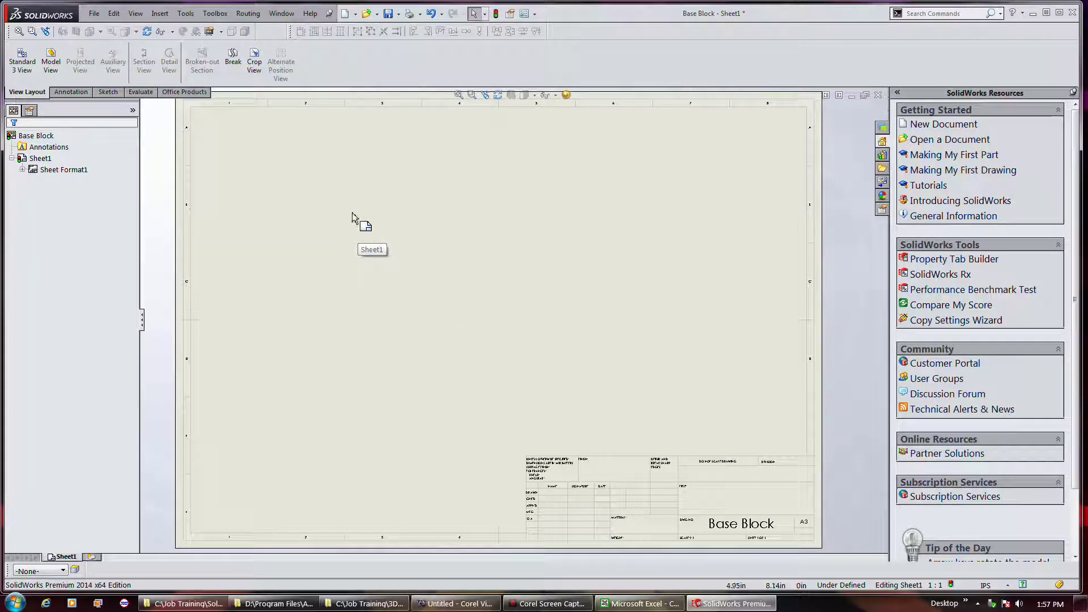
click(51, 60)
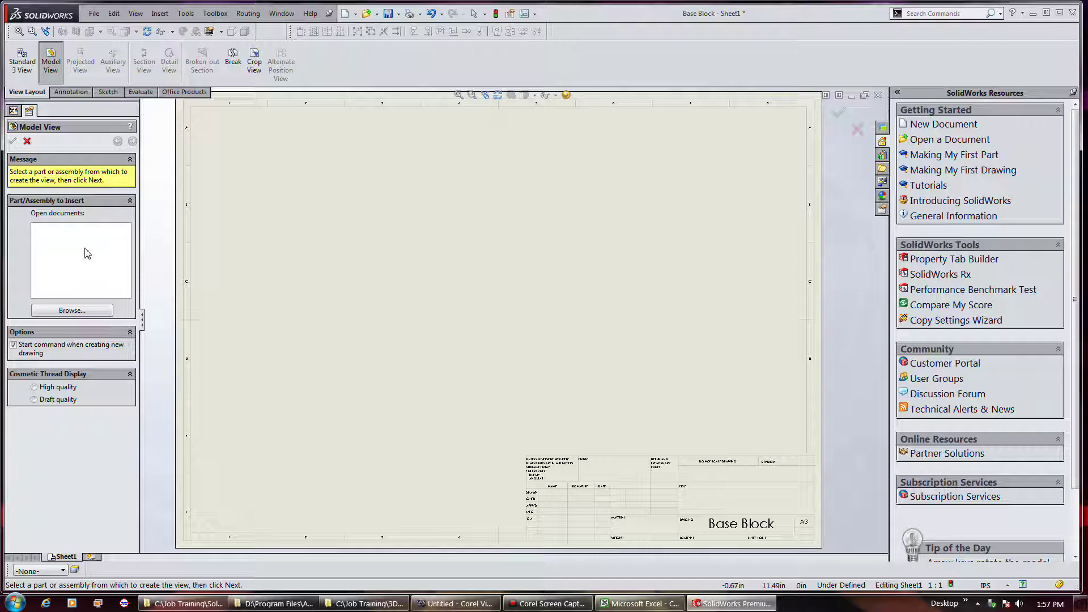
click(85, 310)
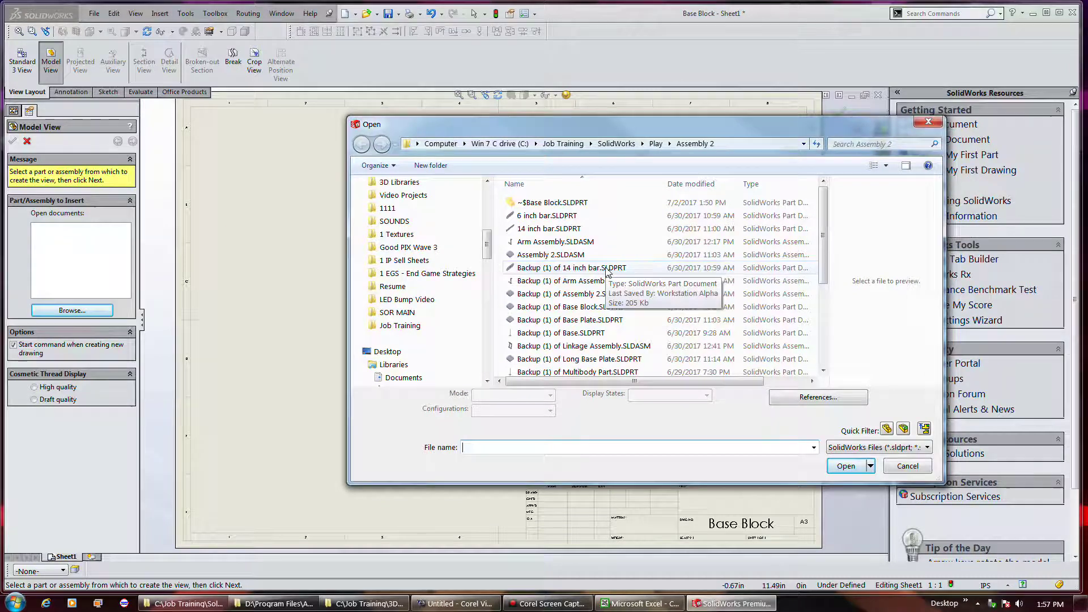
click(591, 333)
scroll(591, 334, down, 3)
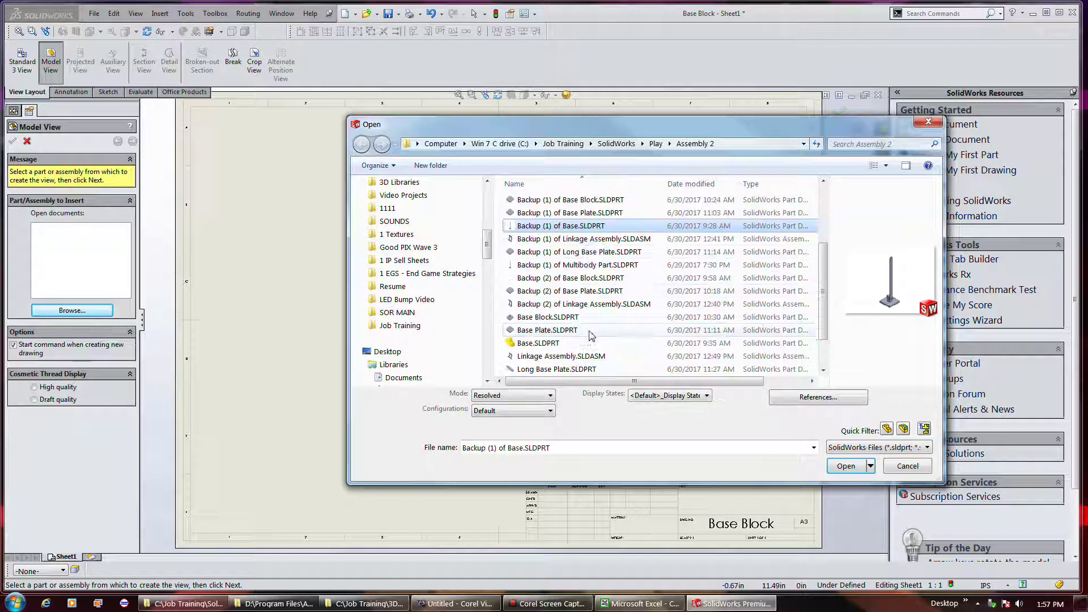
click(557, 317)
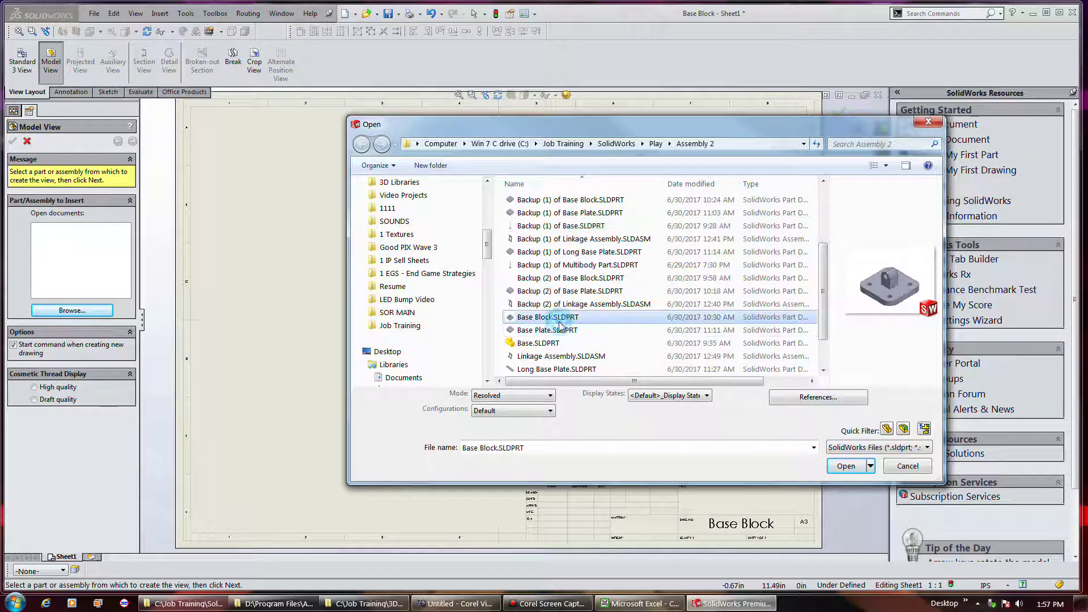
click(844, 465)
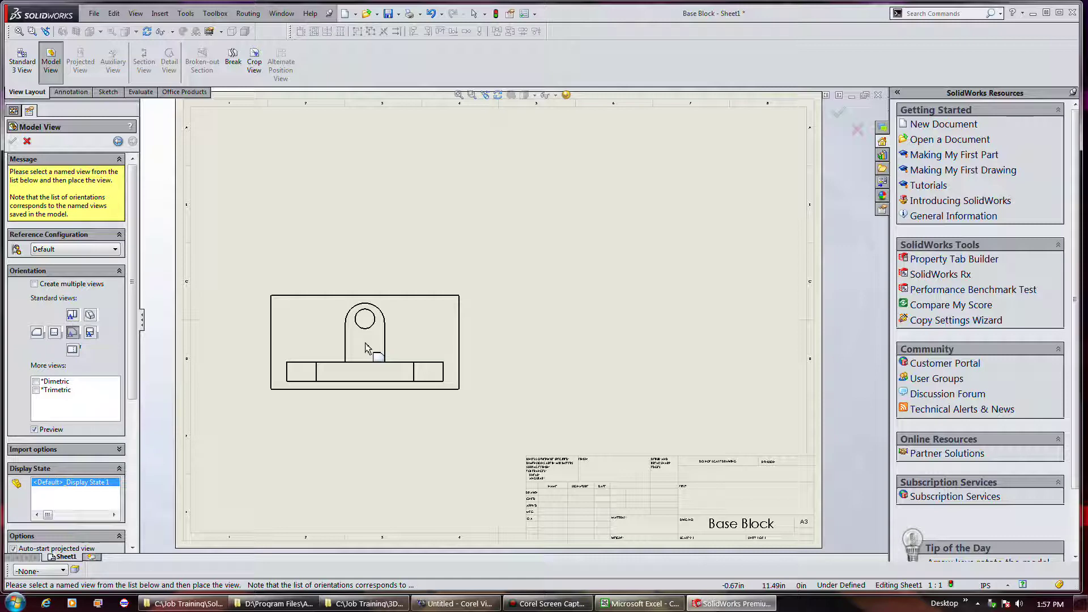
Set the new model view to a custom scale of 2:3.
scroll(136, 374, down, 6)
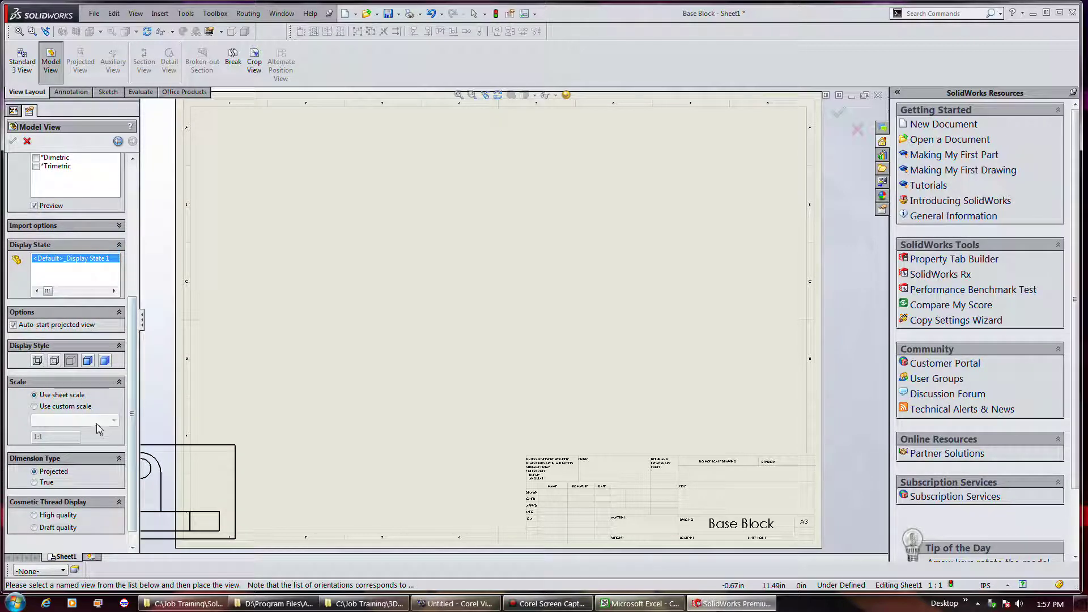
click(65, 406)
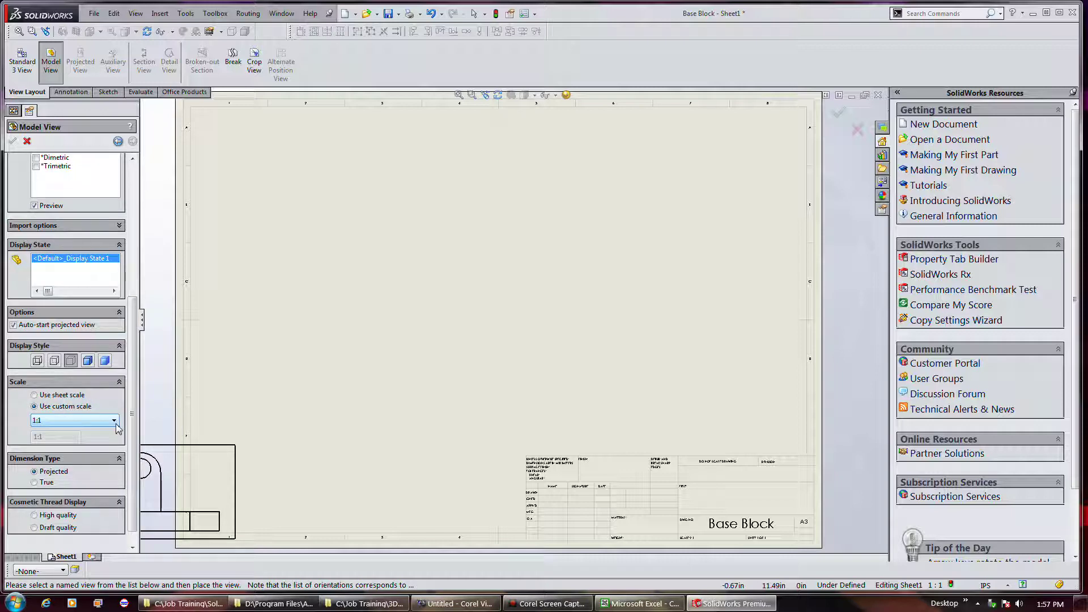
click(114, 420)
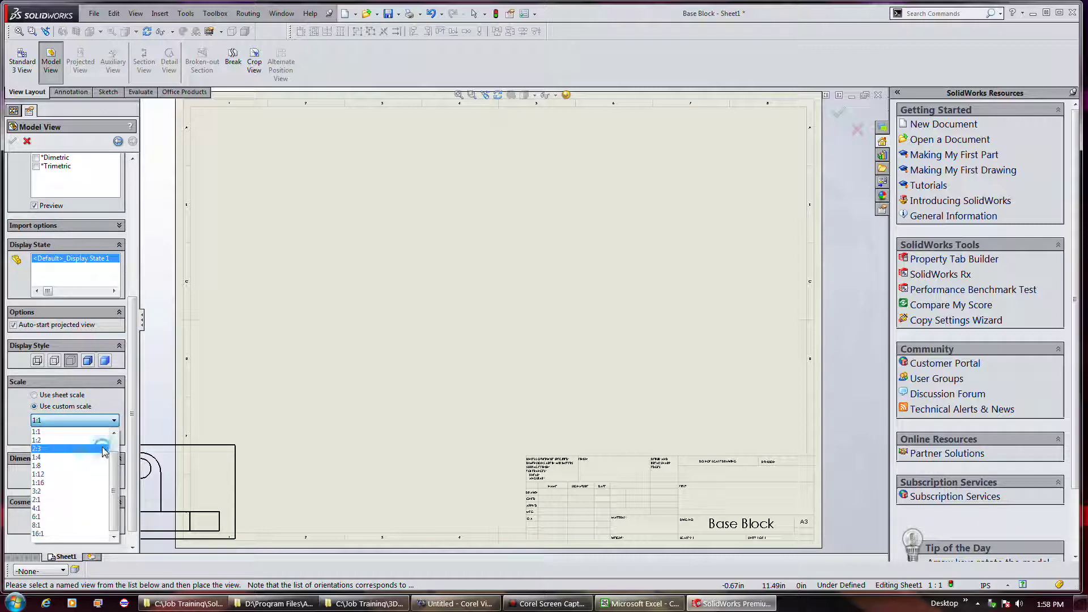
click(104, 450)
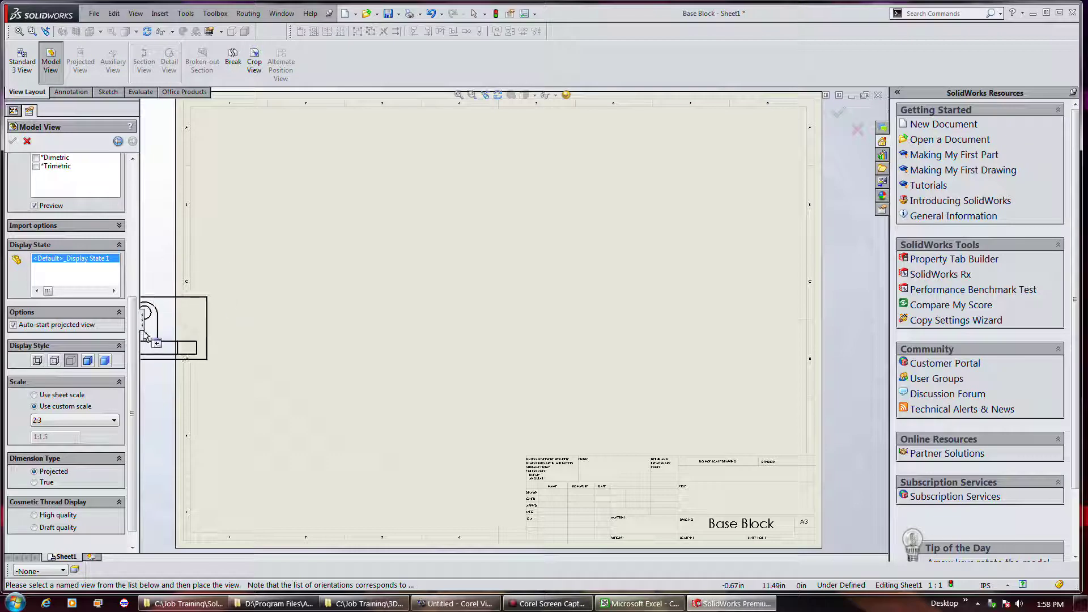
Try creating multiple views with the right, isometric and top orientations added, and switch back to single-view placement.
drag(132, 333, 145, 213)
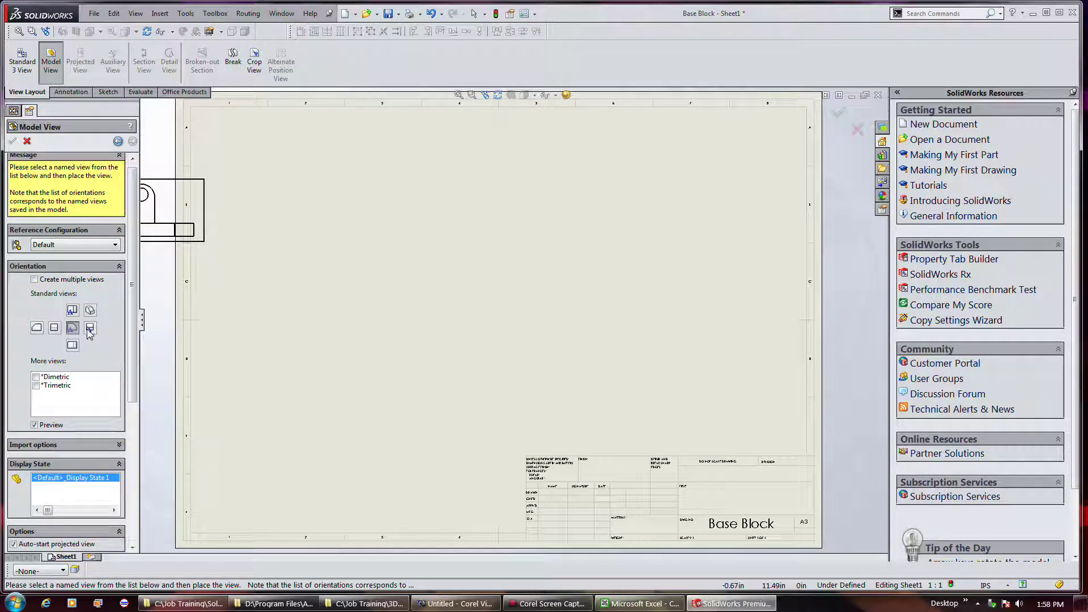
click(64, 279)
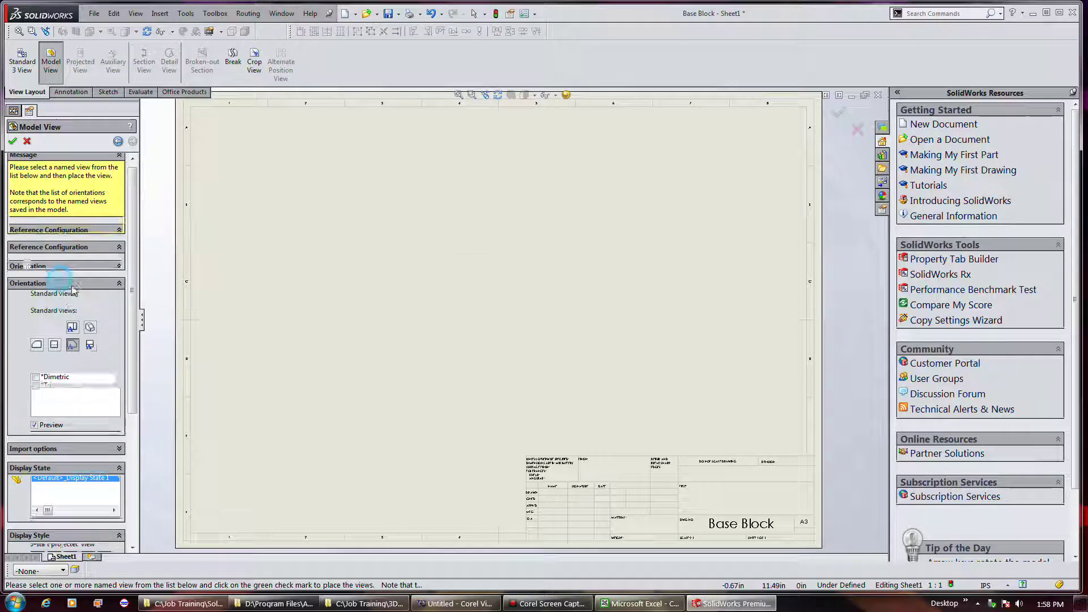
click(90, 344)
click(90, 328)
click(72, 327)
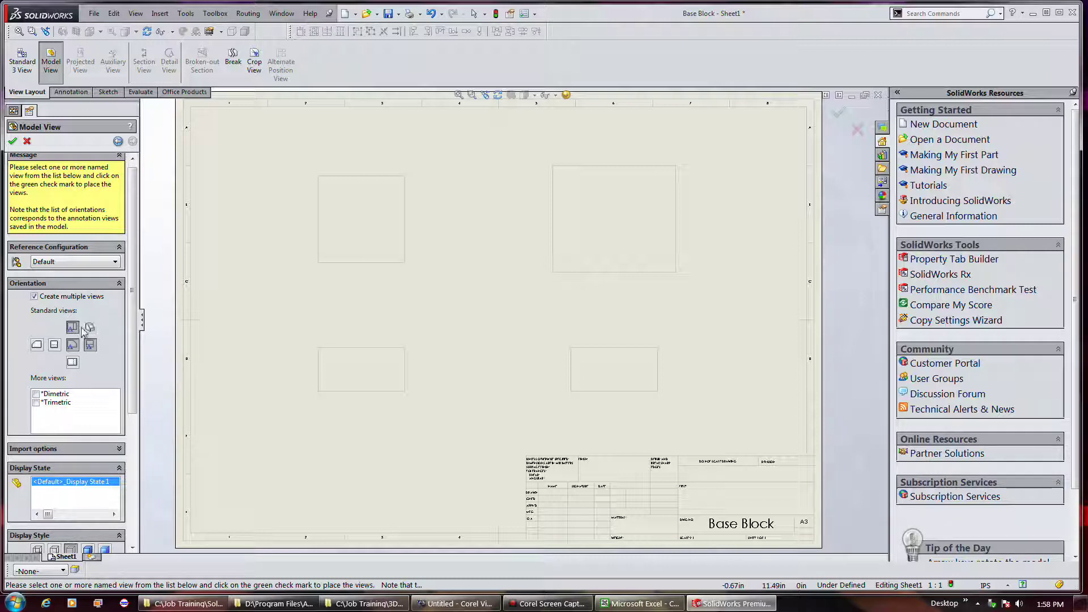
click(50, 296)
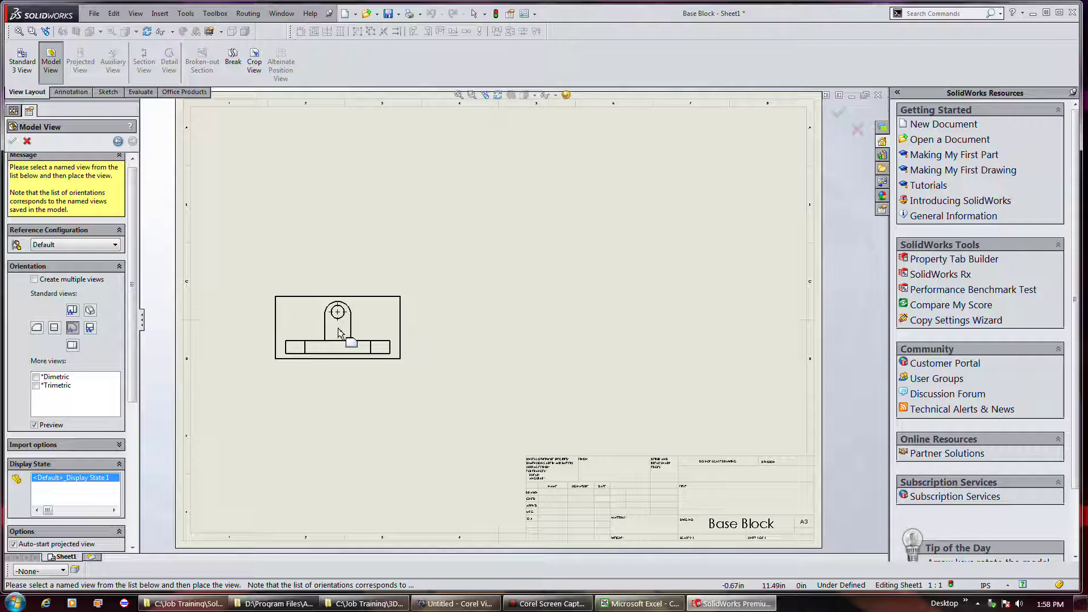
Place the front view on the sheet's left half and project right, top, isometric and bottom views from it.
click(339, 332)
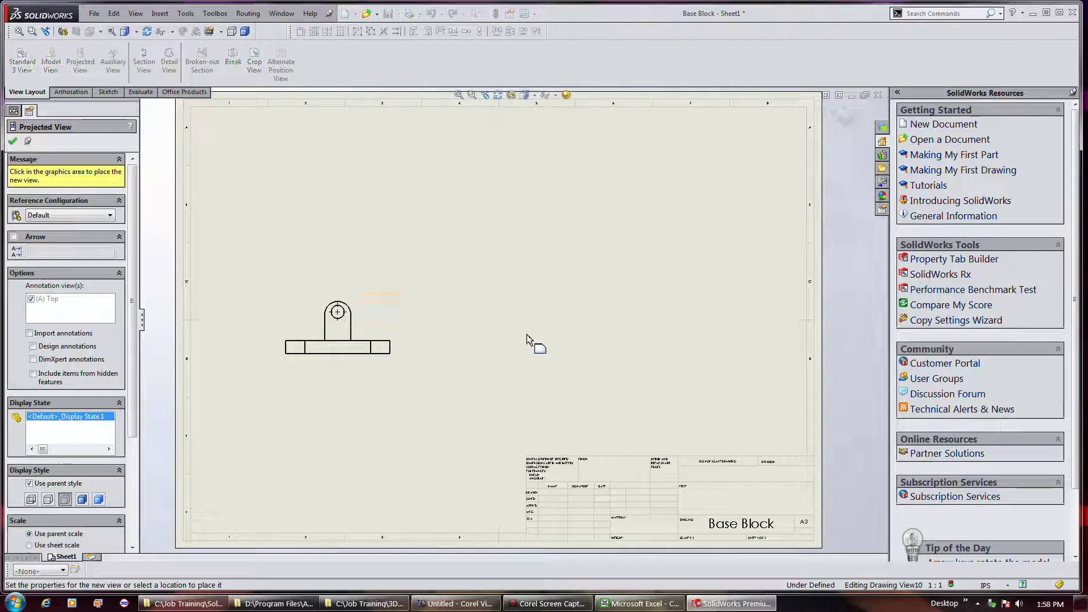
click(469, 335)
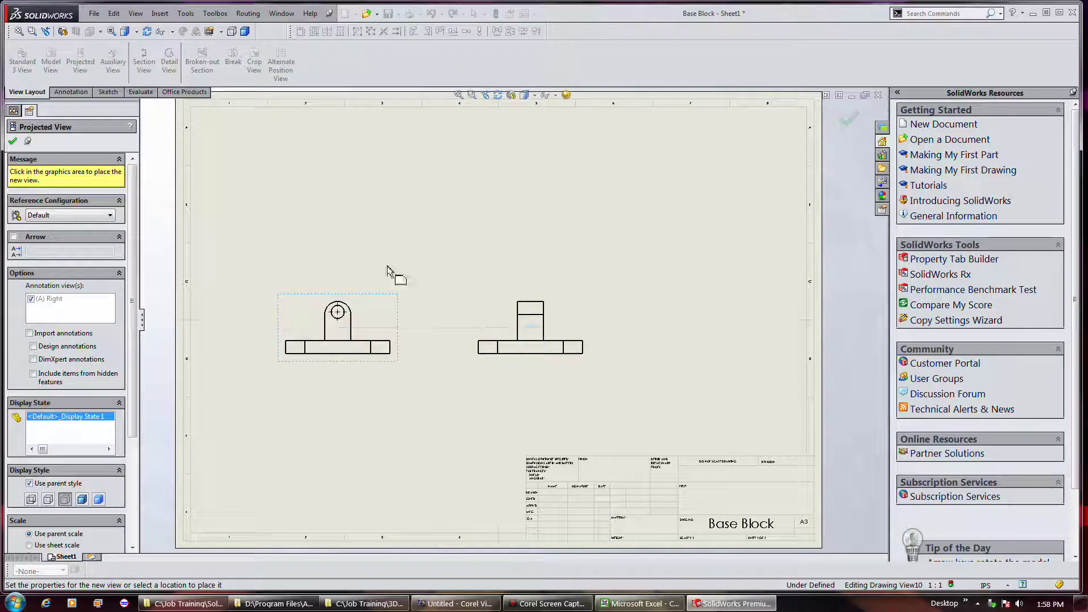
click(338, 196)
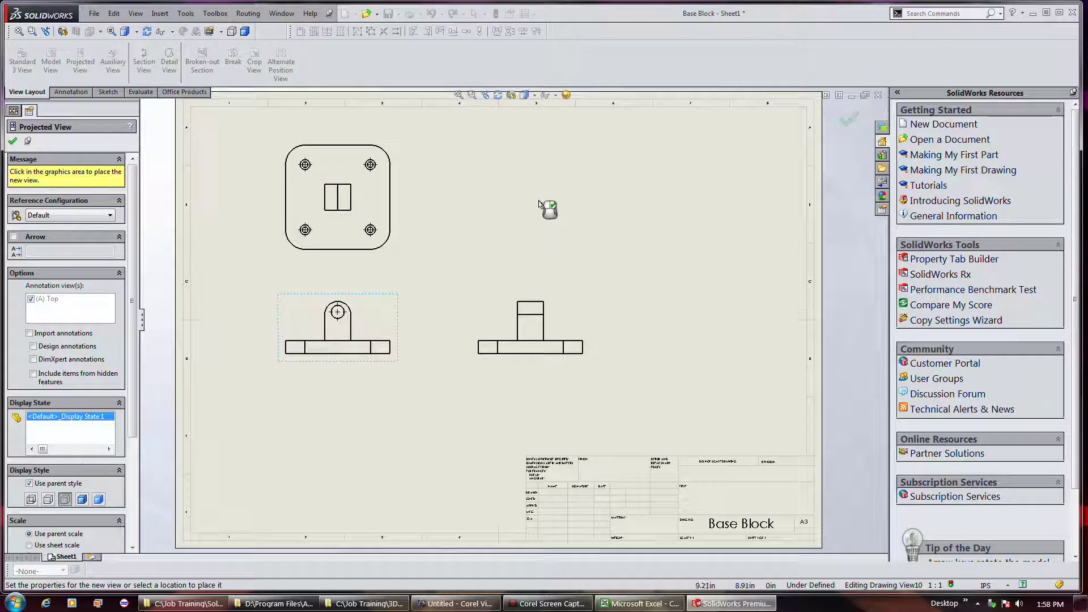
click(519, 215)
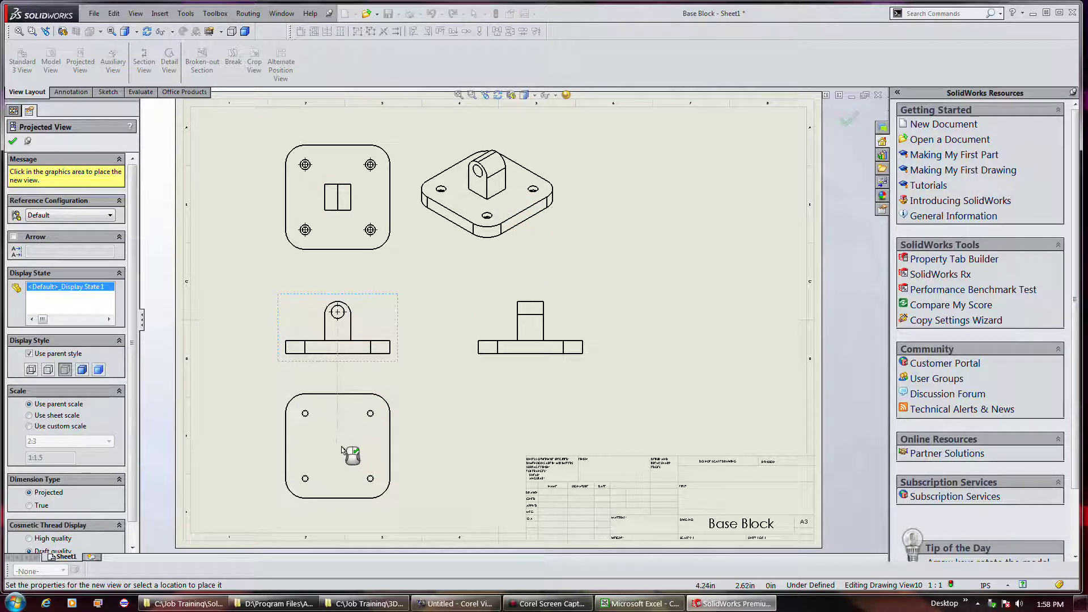
click(342, 449)
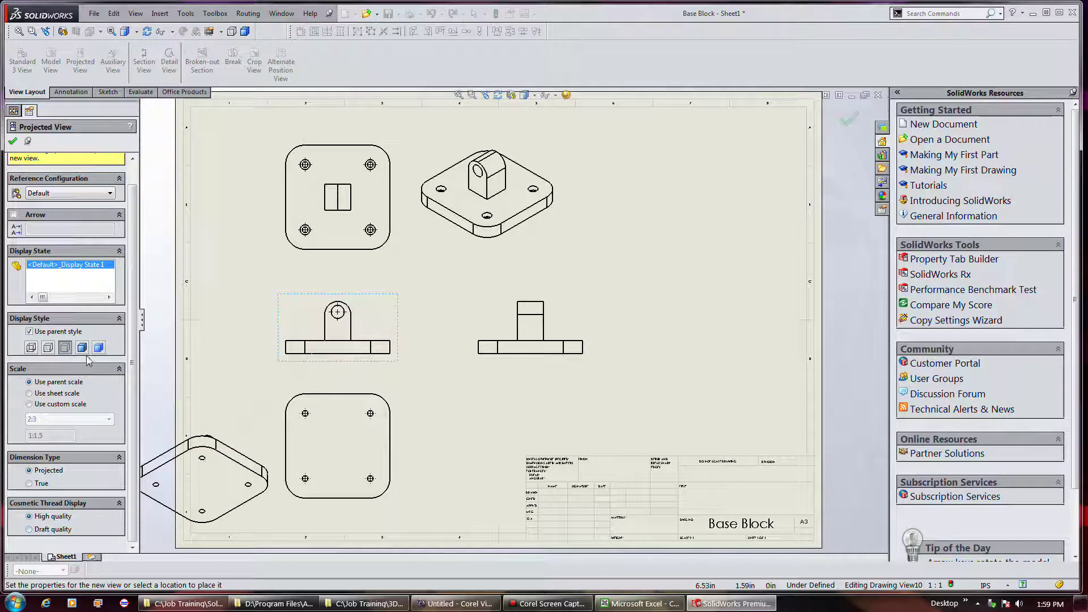
Try the projection arrow option, turn it off again and finish placing projected views.
drag(133, 312, 133, 288)
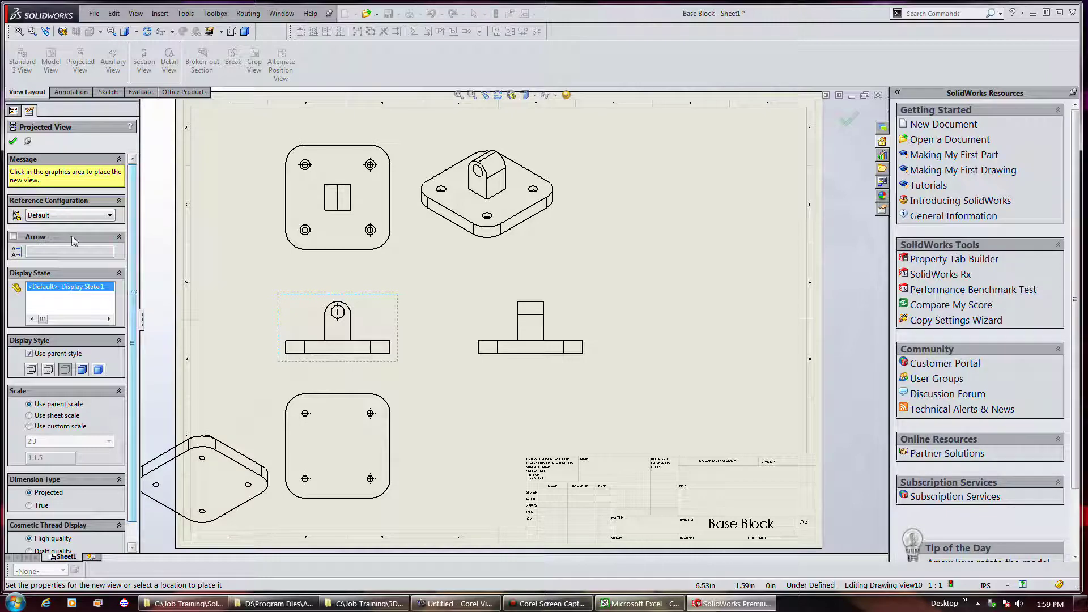
click(14, 238)
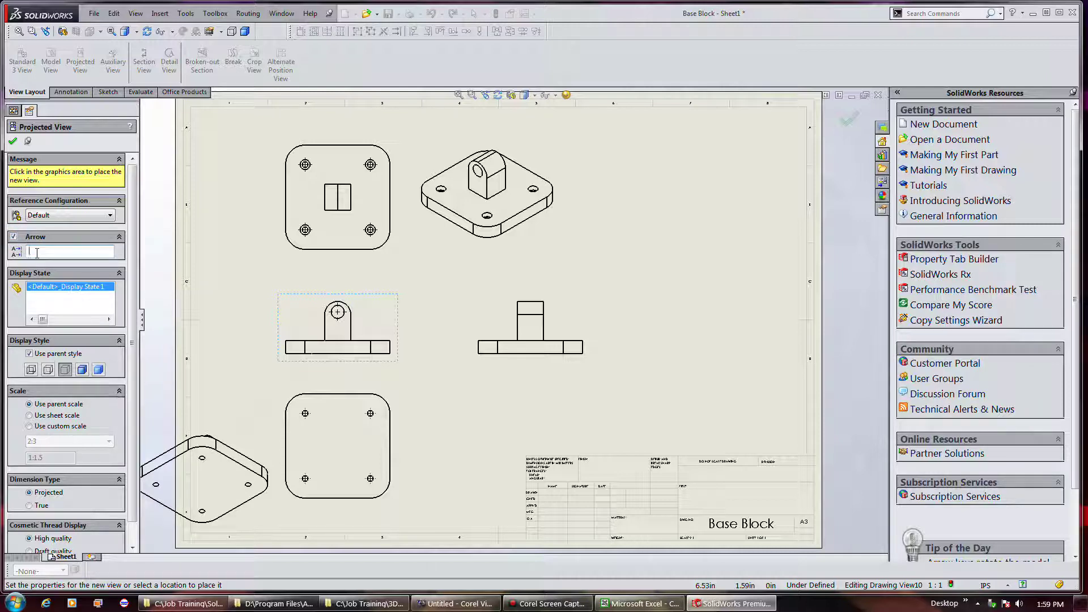
click(13, 236)
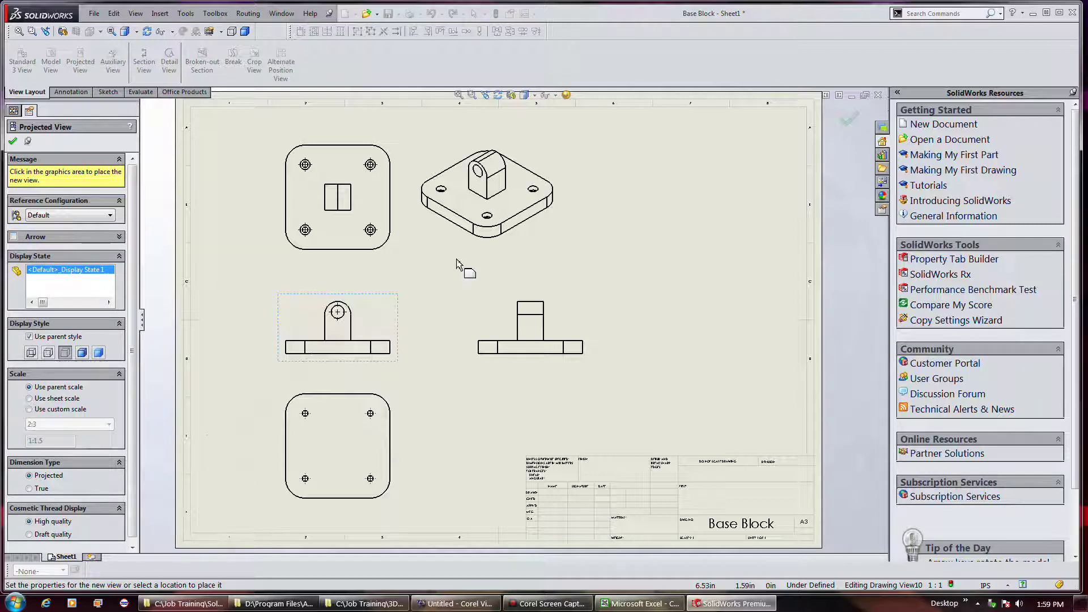
click(12, 141)
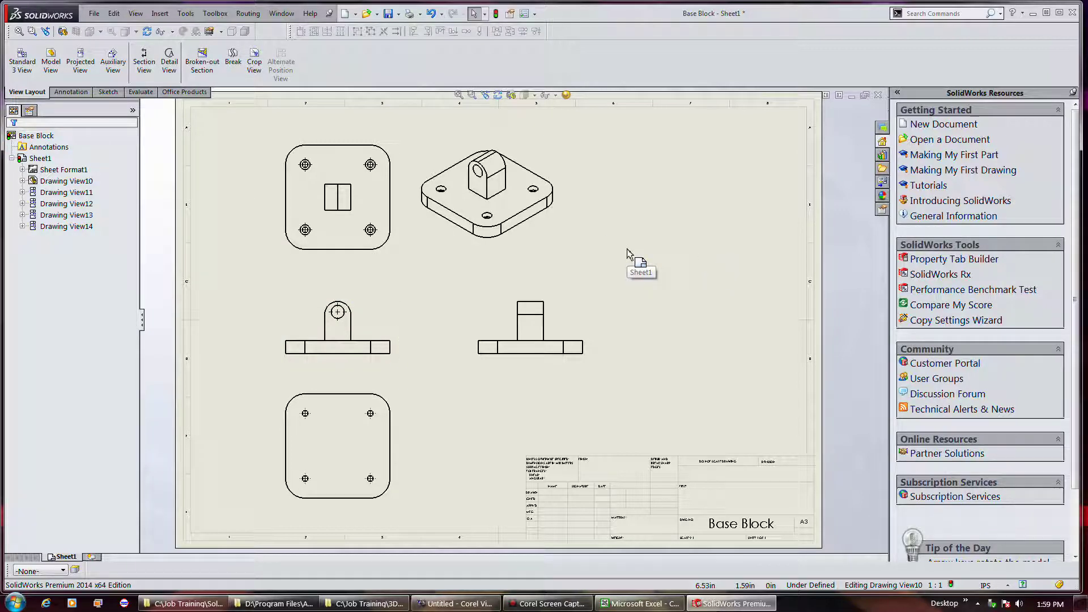
Switch the parent front view's orientation to isometric, accepting the change to dependent views, and restore the front orientation.
click(396, 336)
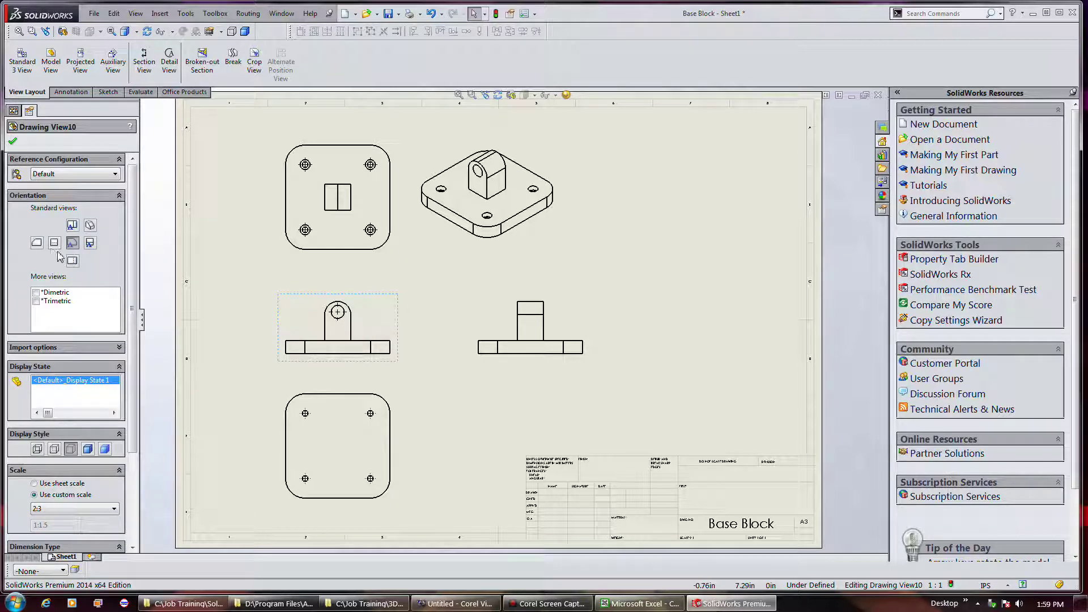
click(90, 225)
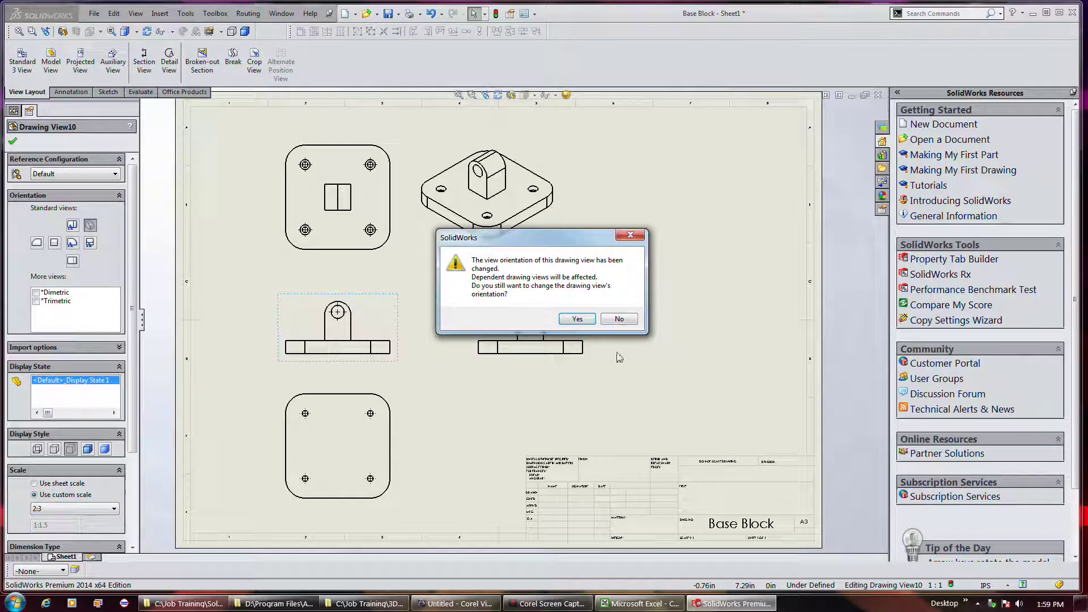
click(577, 319)
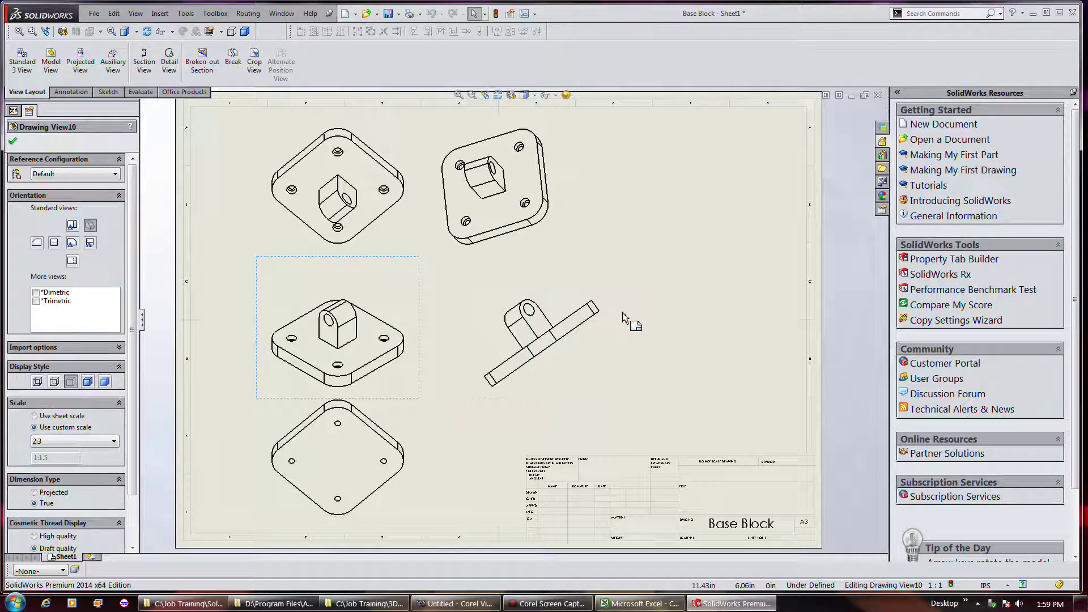
click(72, 243)
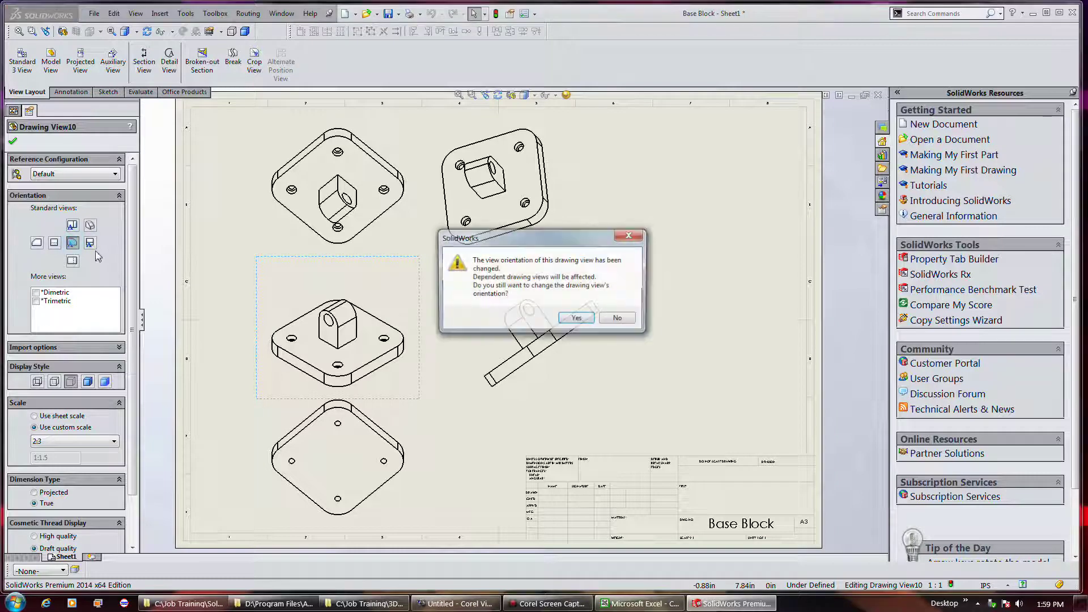
click(577, 319)
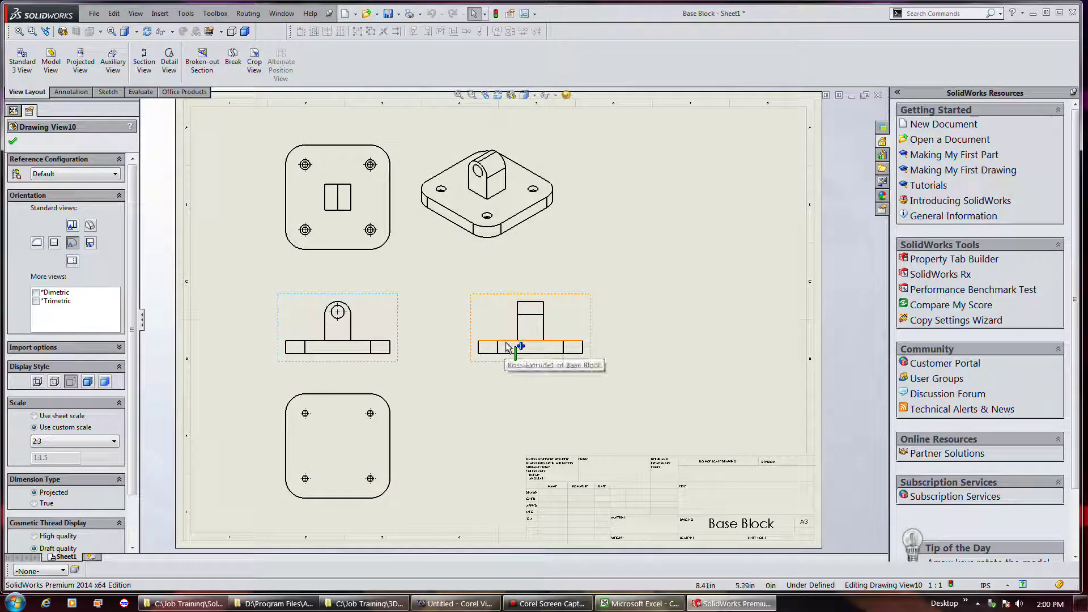
Move the isometric view and the projected right view farther to the right on the sheet.
drag(569, 242, 625, 244)
drag(594, 328, 637, 333)
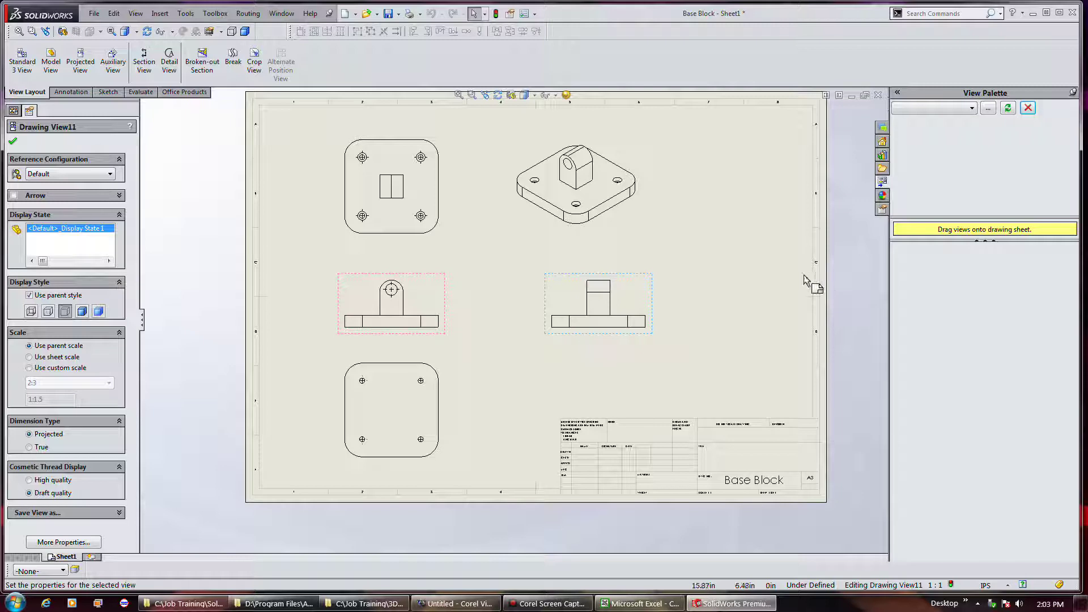
Load Base Block.SLDPRT into the View Palette and place its Left view above the title block.
click(973, 108)
click(963, 117)
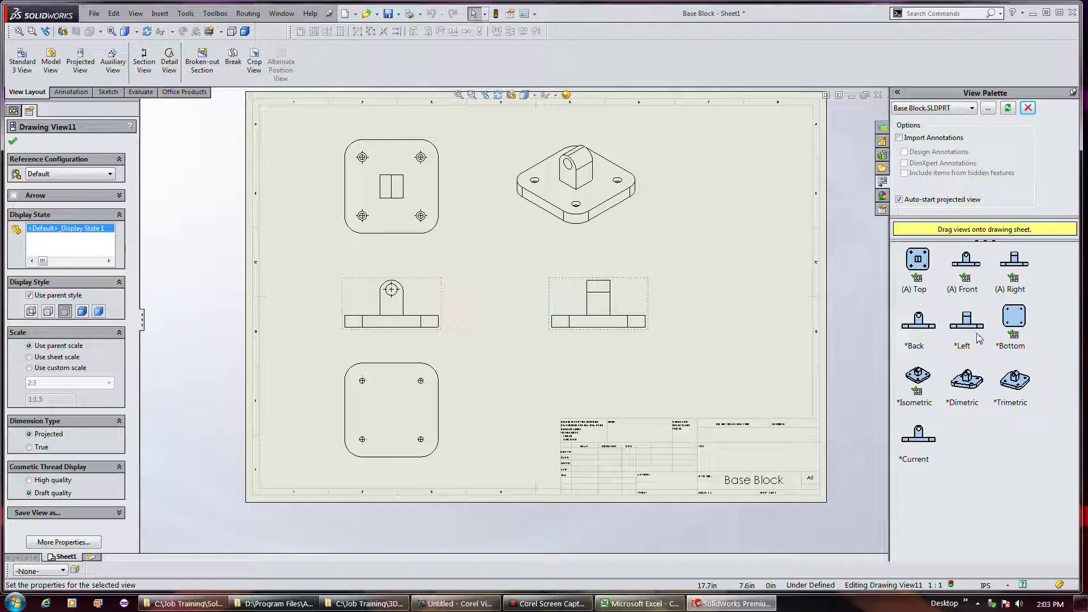
mouse_move(969, 323)
mouse_down()
mouse_move(193, 300)
mouse_move(411, 255)
mouse_move(602, 297)
mouse_up()
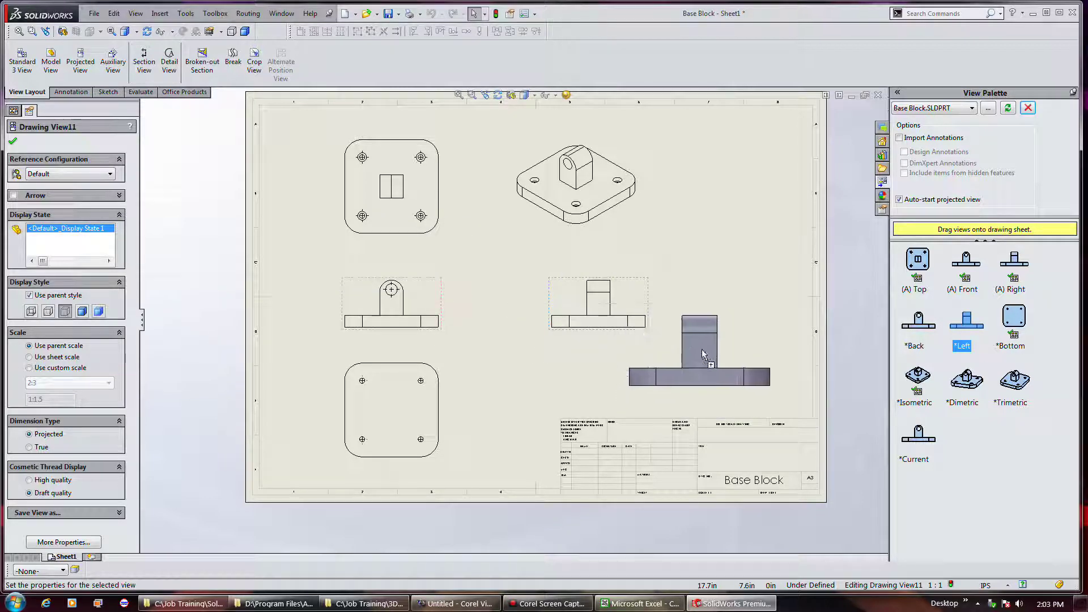
click(702, 347)
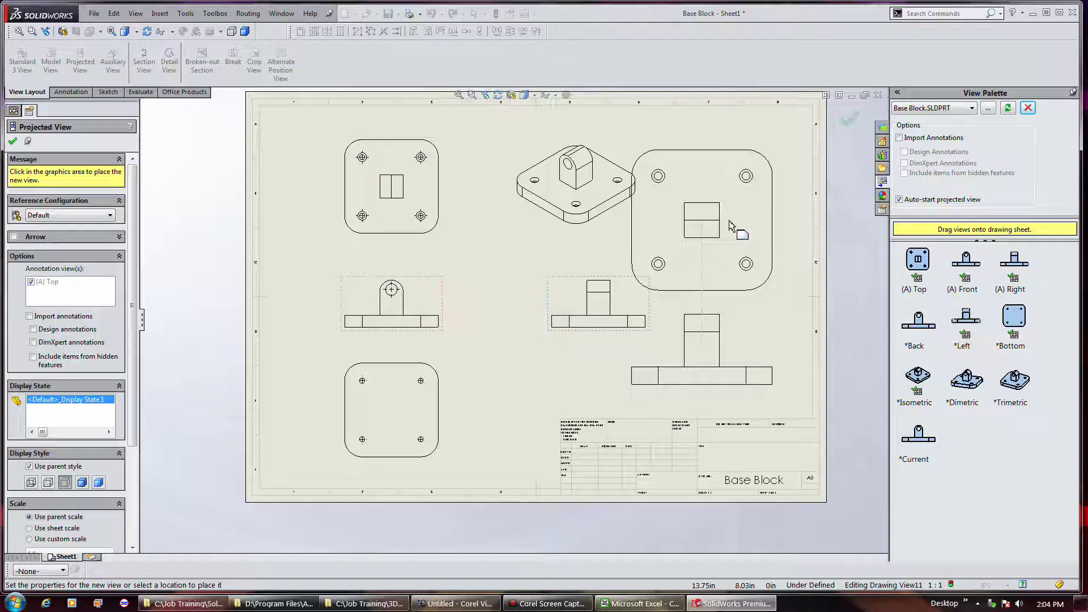
Enable importing design annotations and place projected views above and to the left of the new Left view.
click(899, 138)
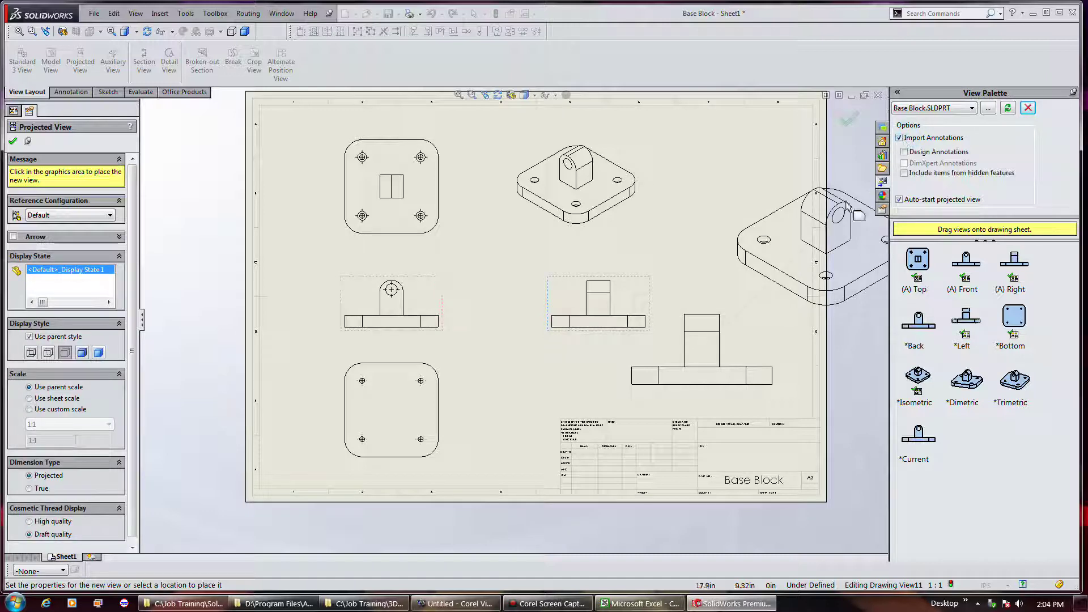
click(904, 152)
click(717, 221)
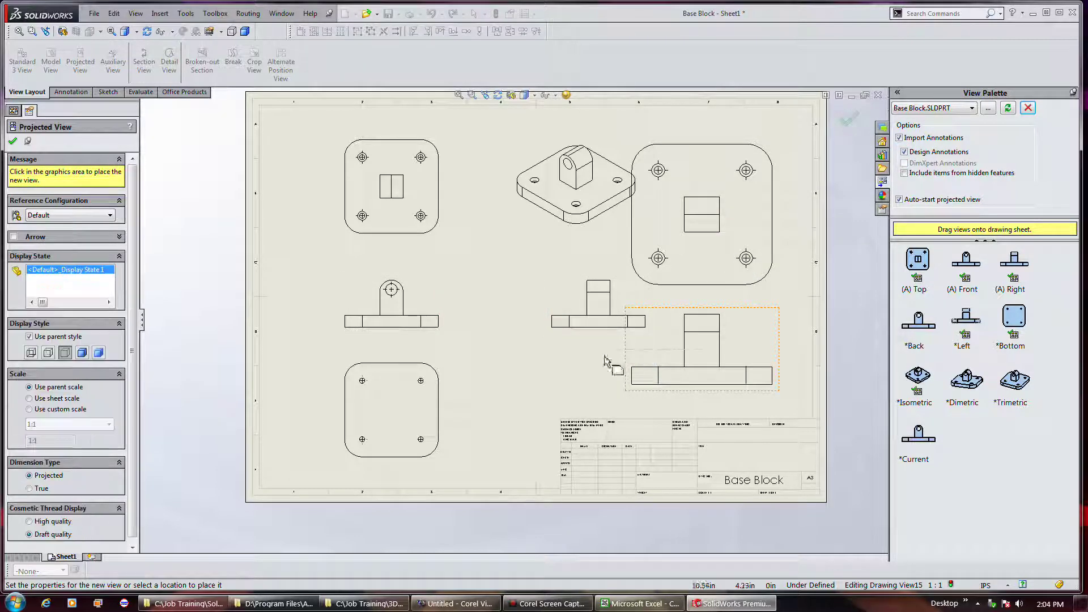
click(497, 354)
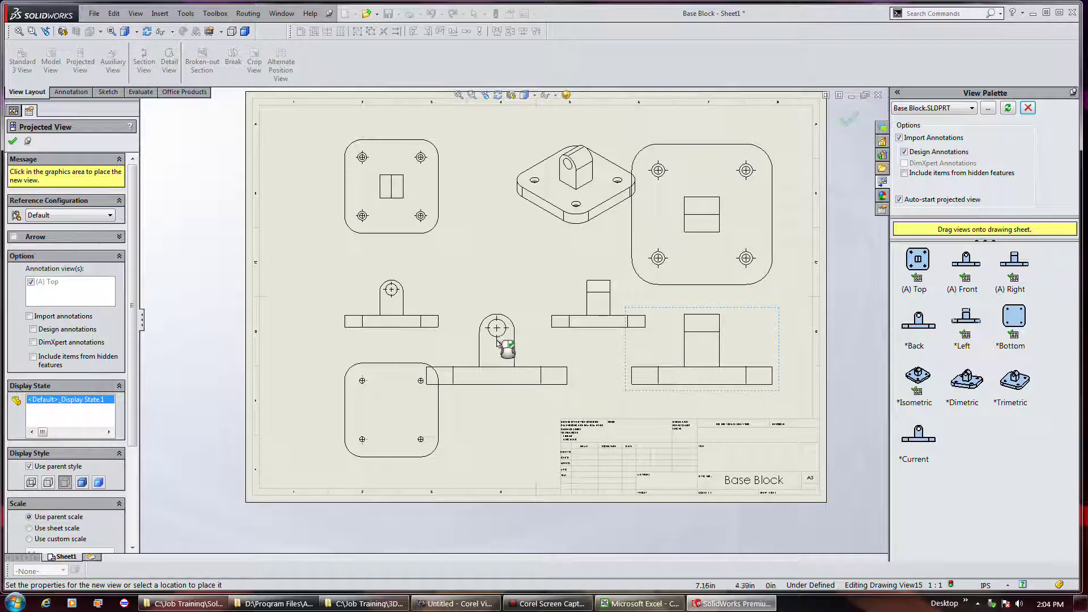
Include items from hidden features and place an isometric projection of the larger Left view near the middle of the sheet.
click(904, 173)
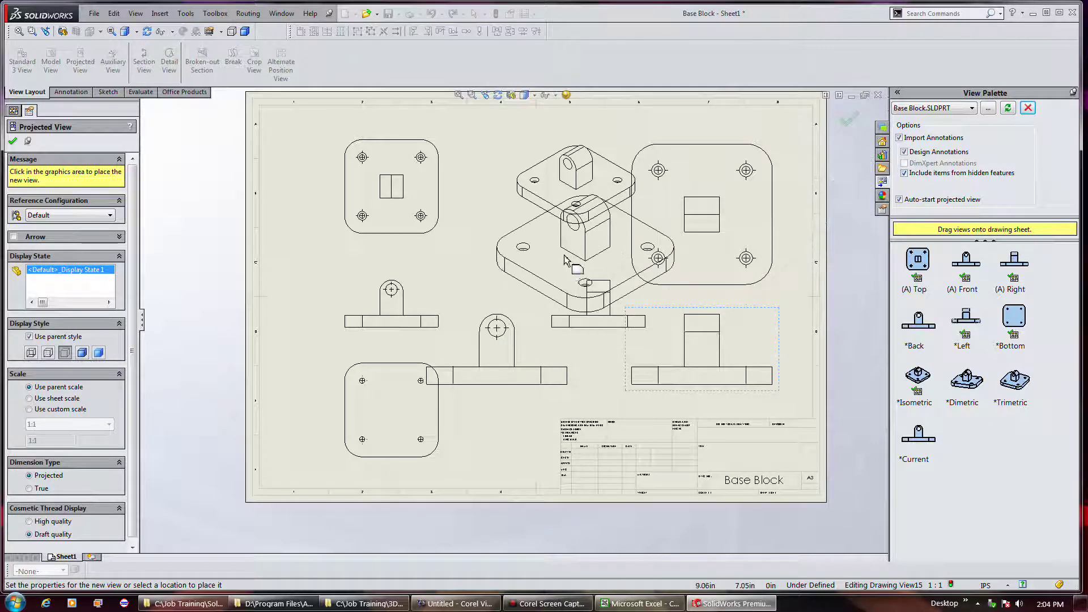
click(567, 259)
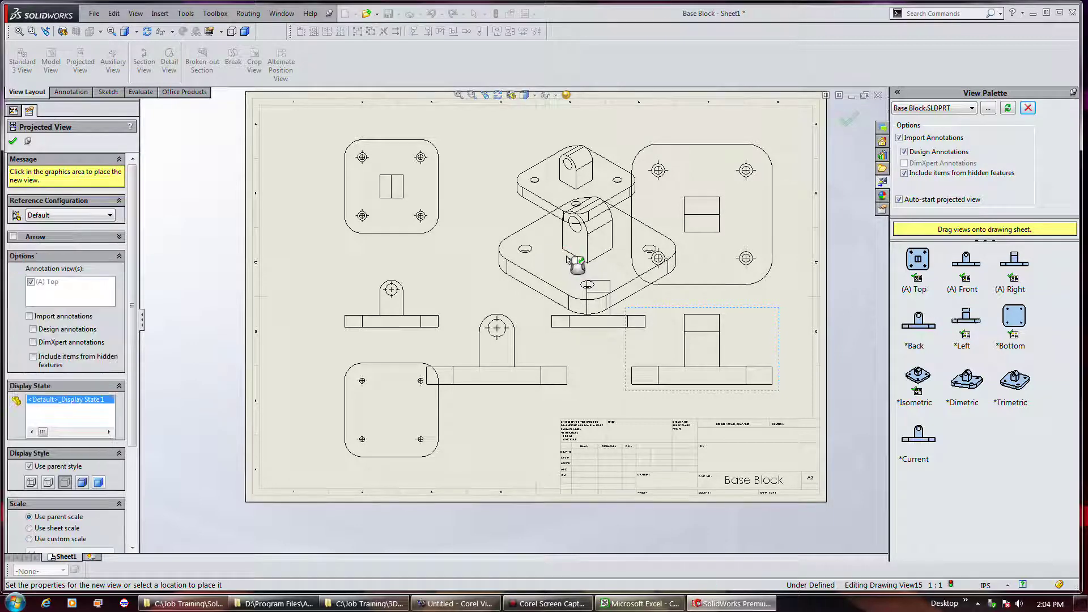
click(703, 343)
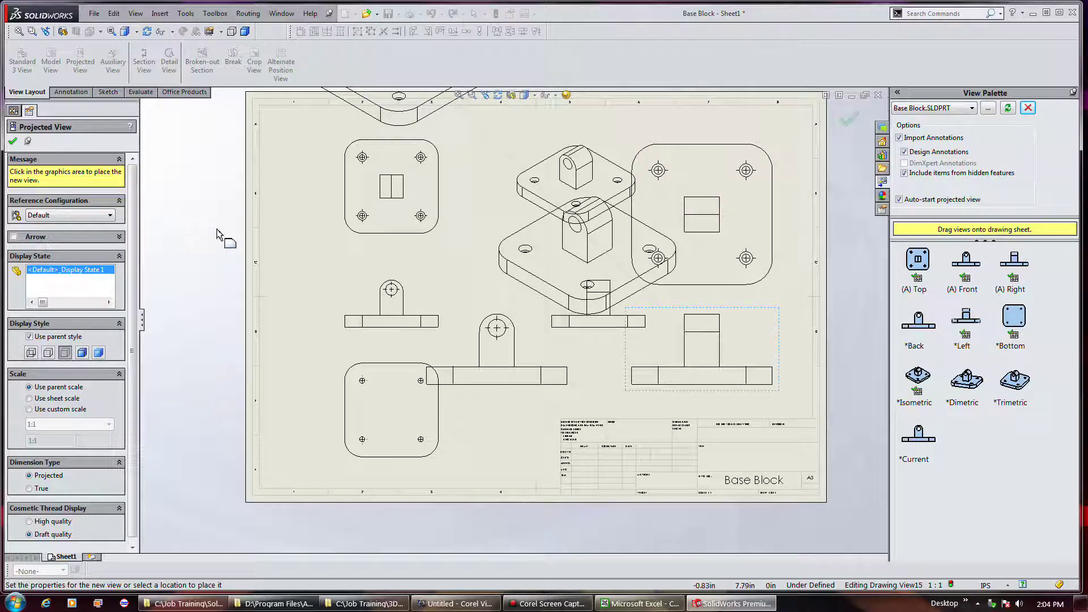
Clear the View Palette and undo the placement of the larger Left view and its projected views.
click(1028, 109)
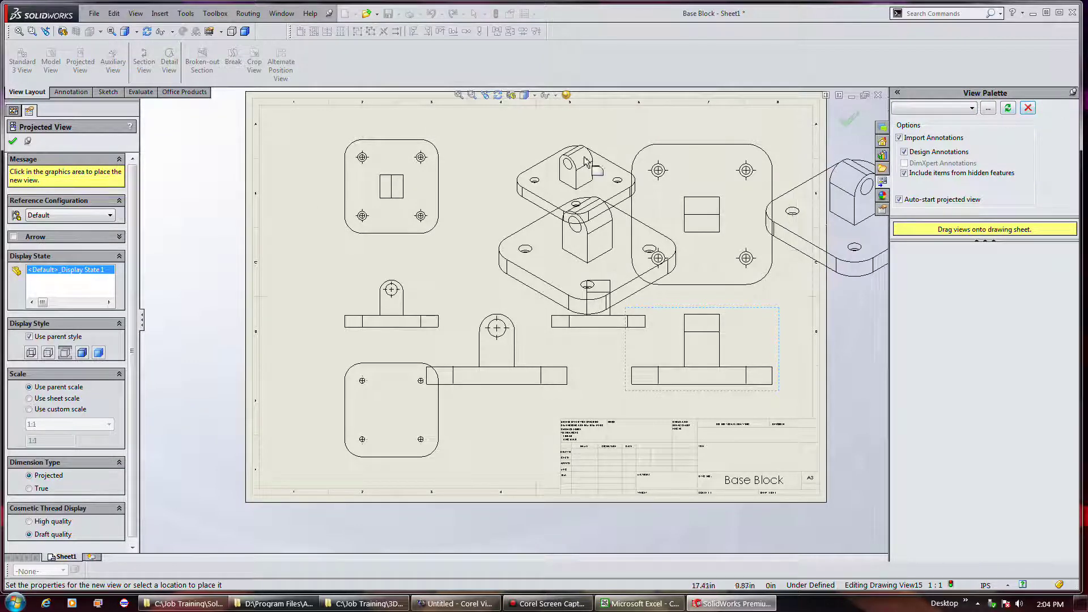
key(Escape)
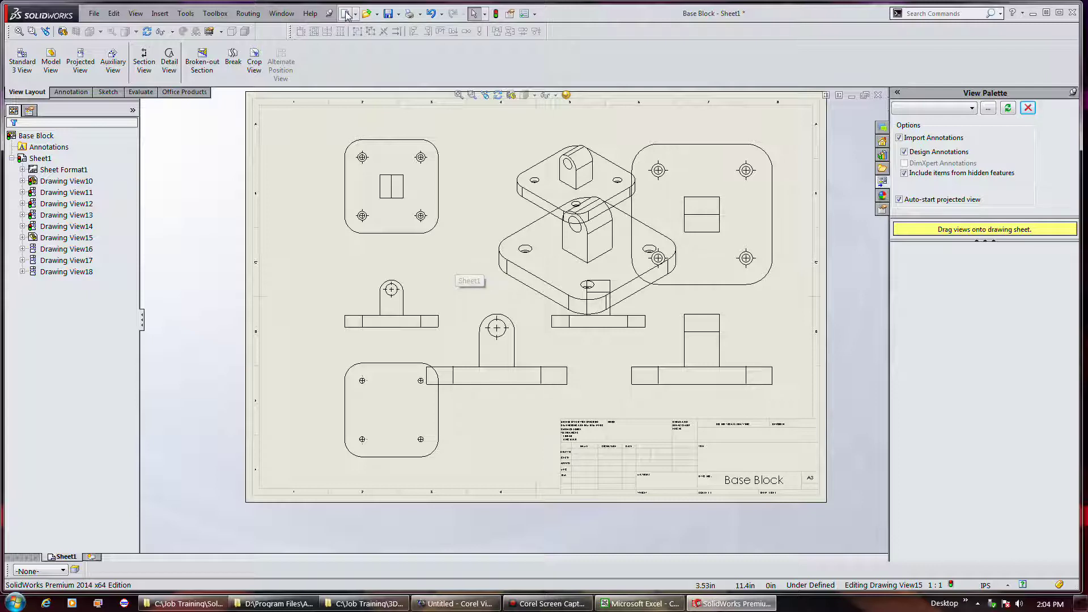
click(430, 14)
click(431, 14)
click(431, 14)
click(431, 14)
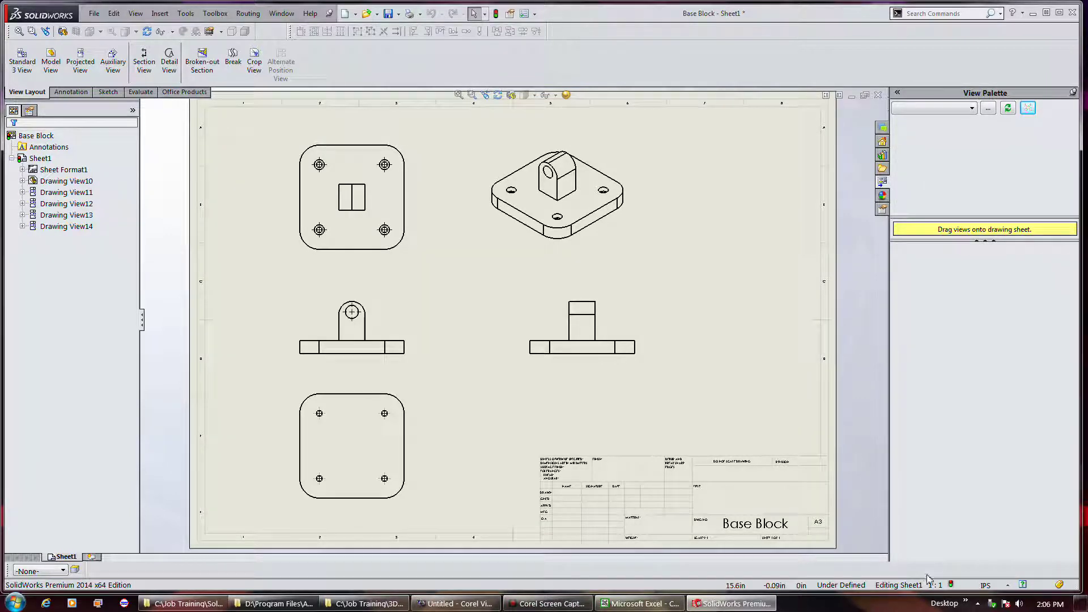
View the list of unit systems available for the drawing document.
click(1009, 588)
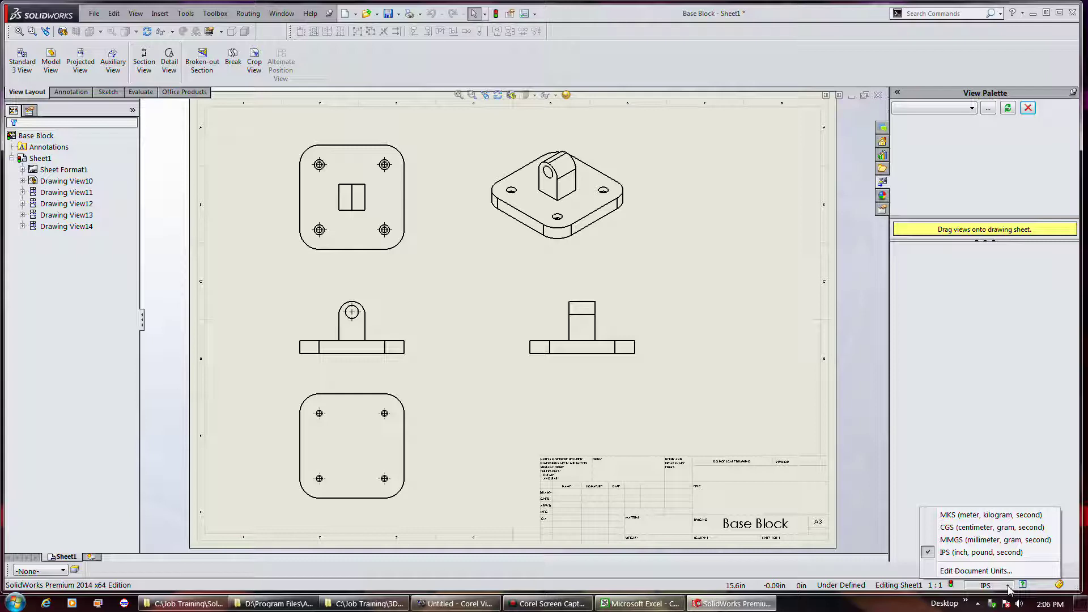
click(1008, 587)
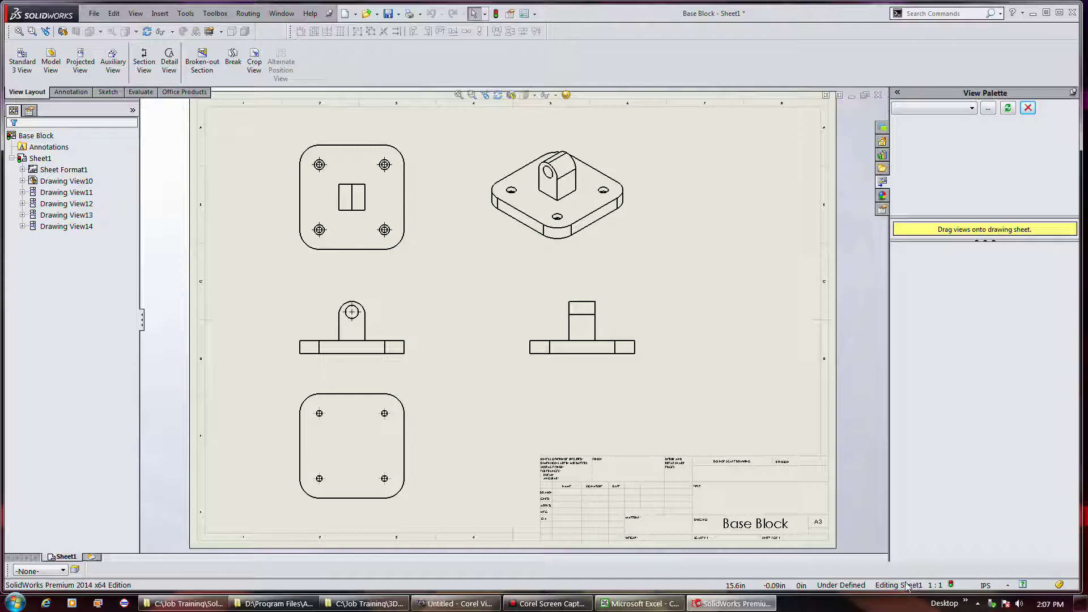
Open Sheet1's sheet format for editing and return to editing the sheet.
right_click(40, 159)
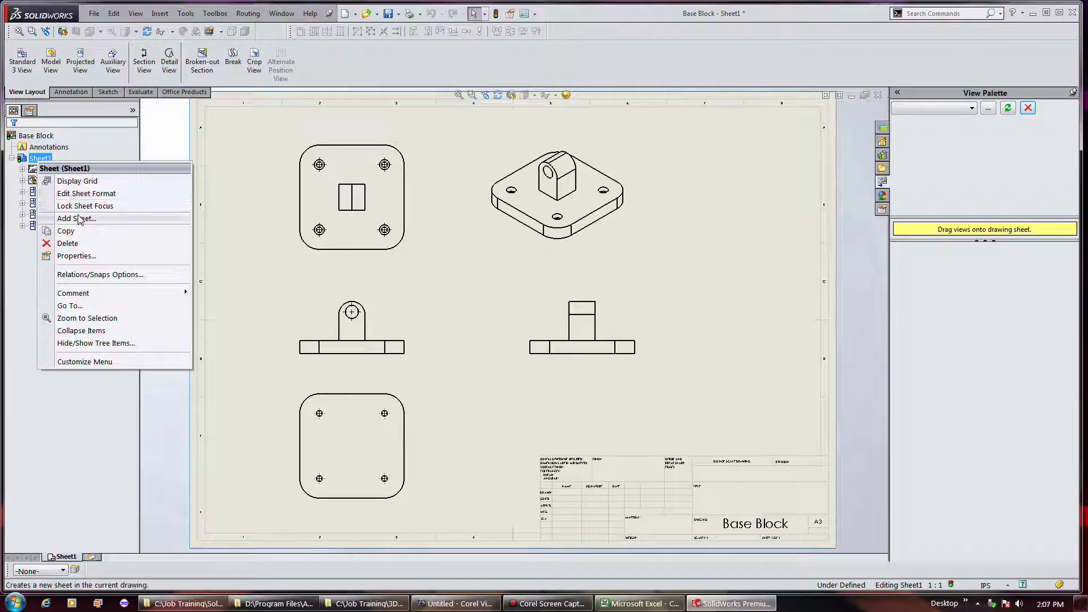
click(88, 195)
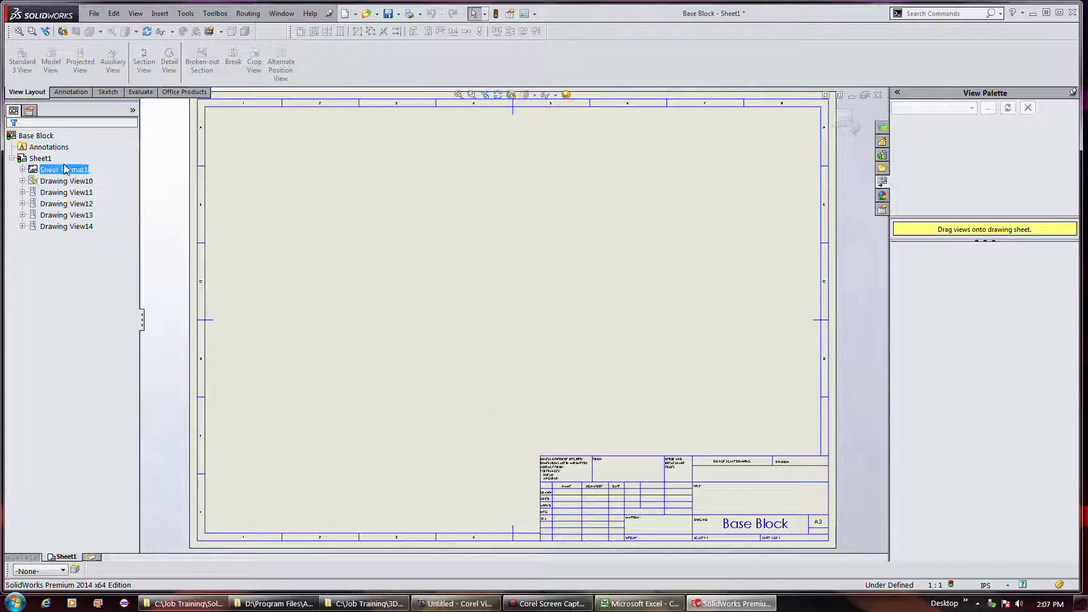
right_click(46, 159)
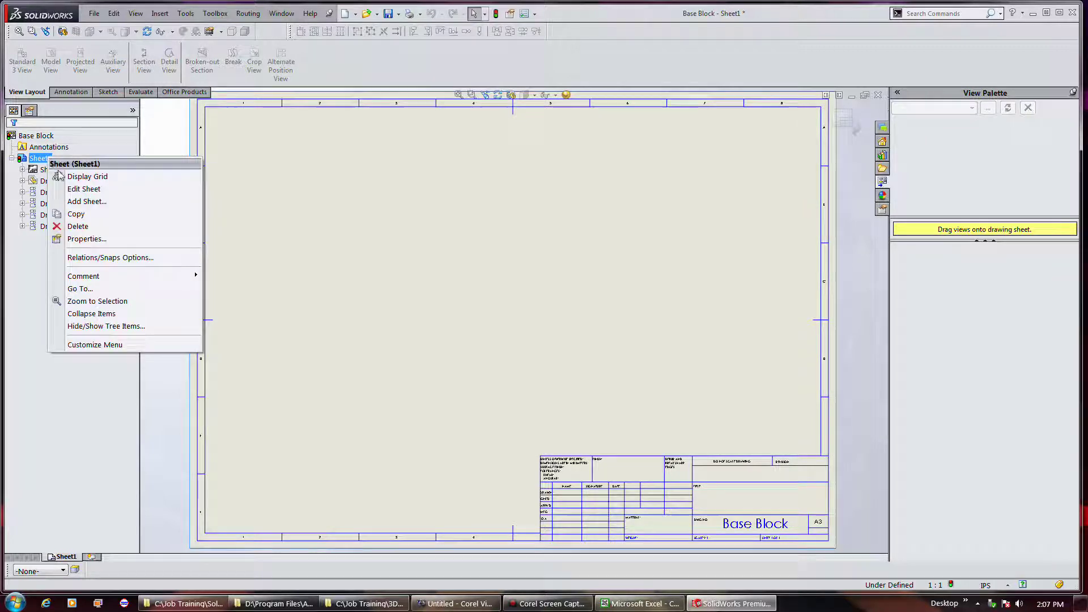
click(84, 189)
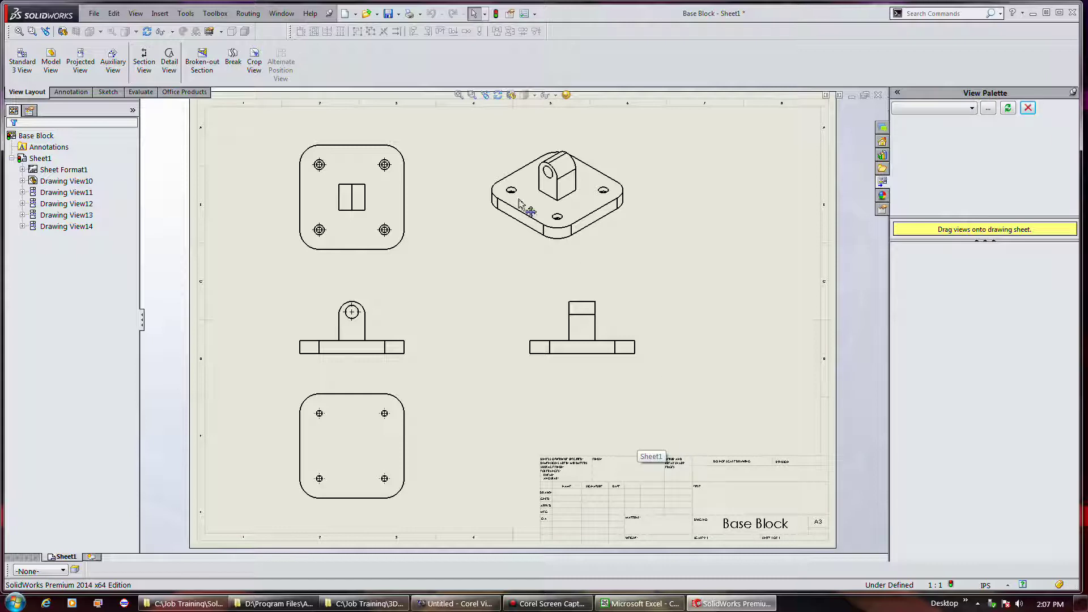
Review the drafting standard, Area Hatch/Fill and Units settings in the system options and document properties, and close without changes.
click(523, 16)
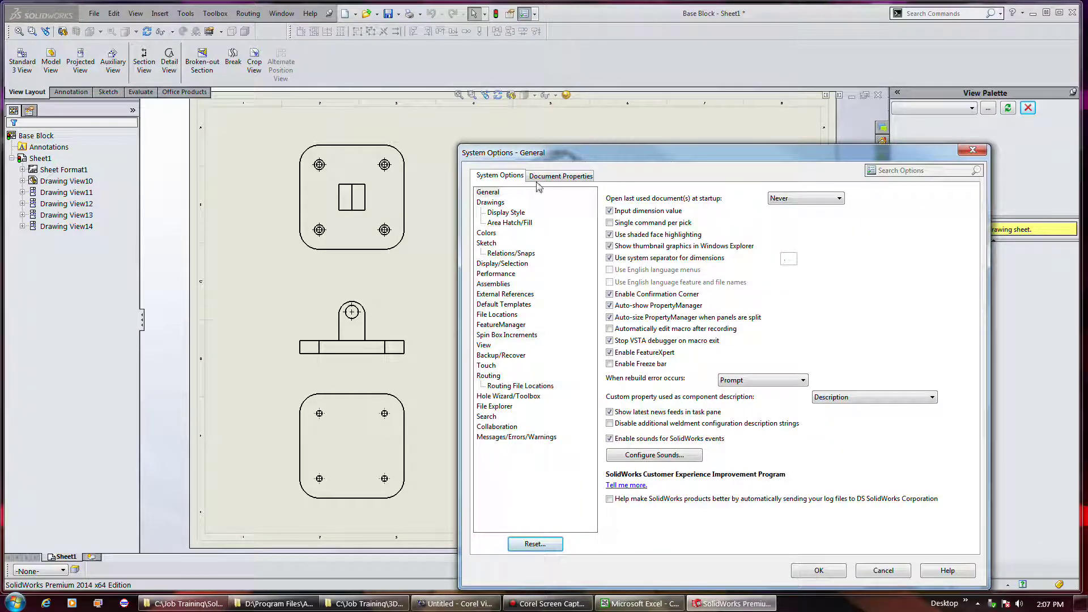
click(538, 177)
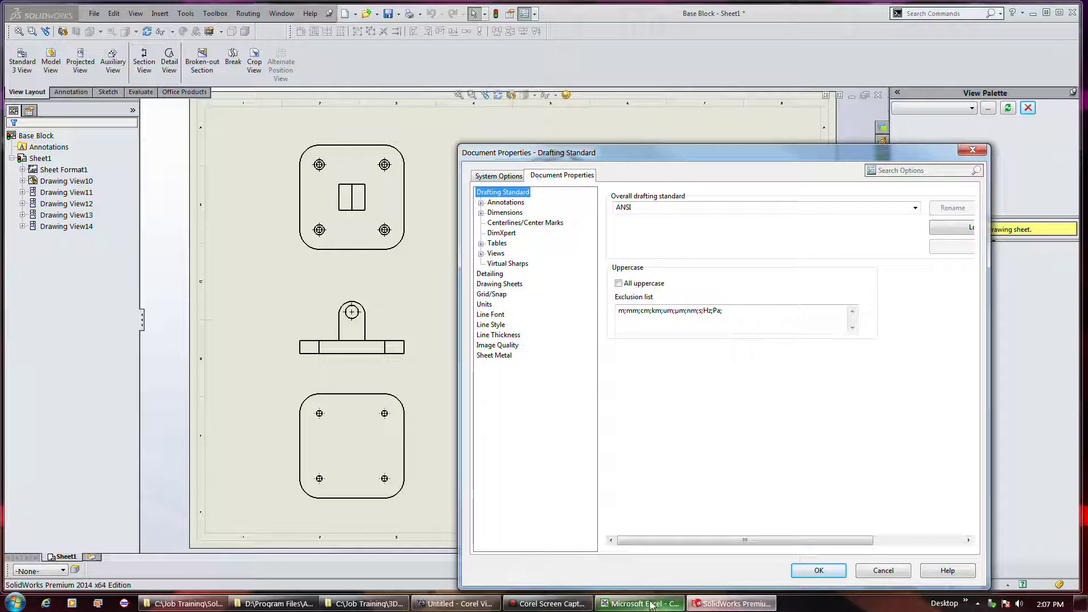
click(500, 176)
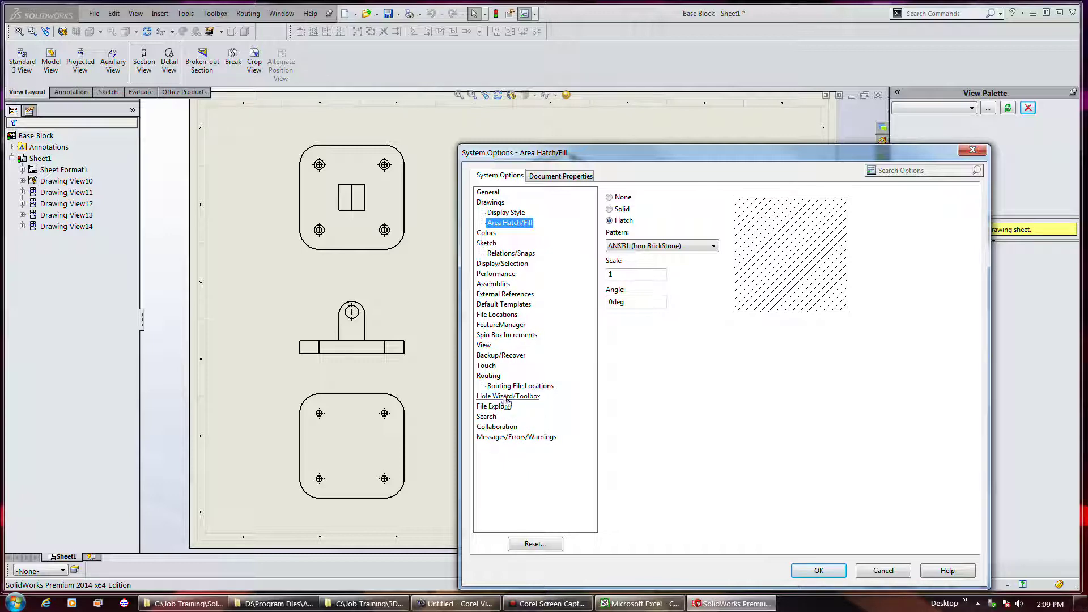
click(559, 176)
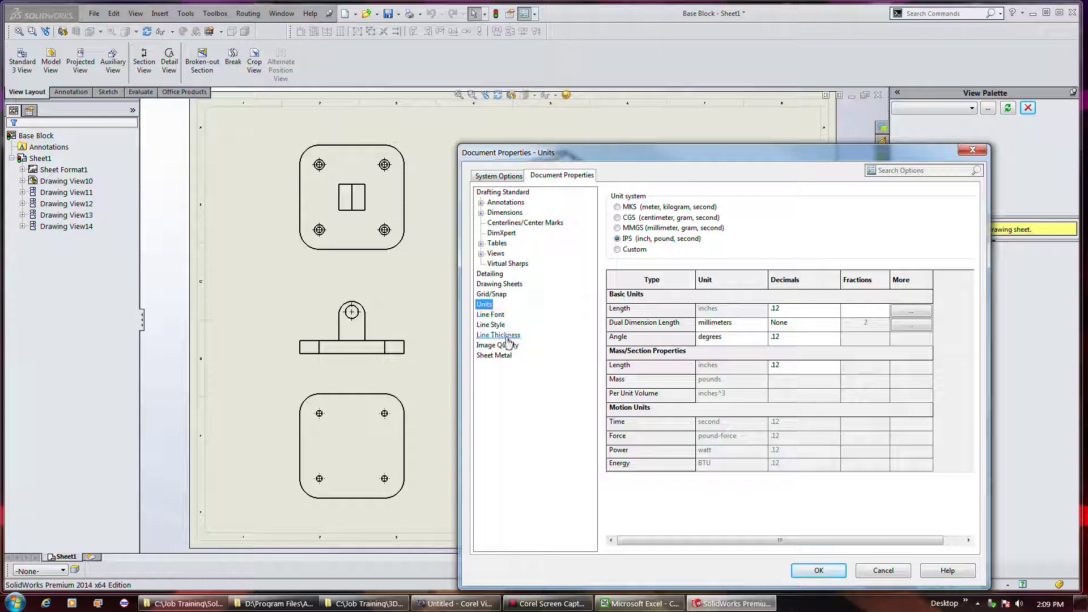
click(882, 570)
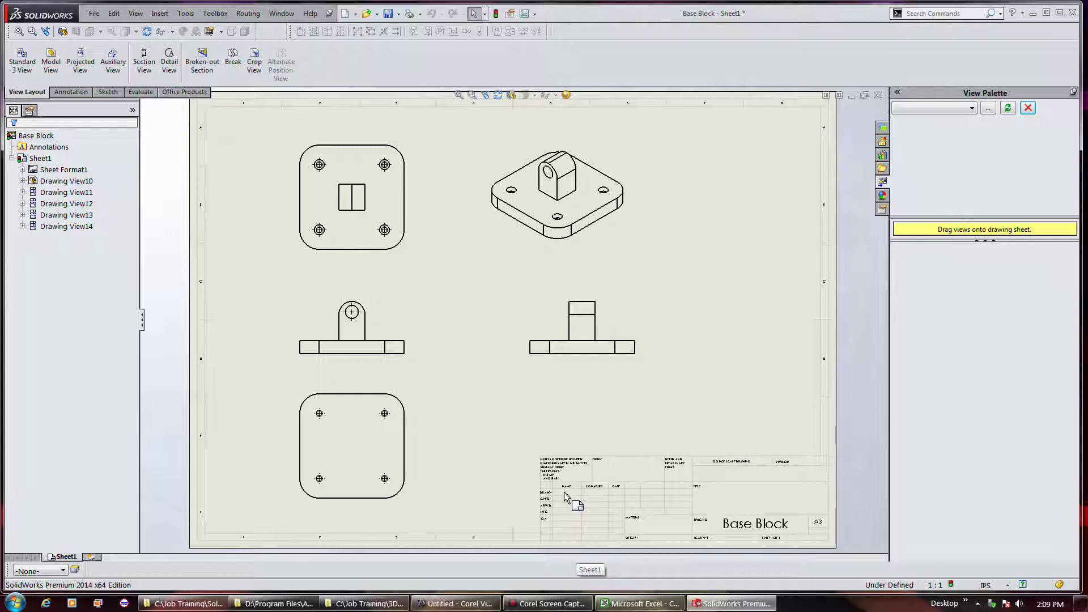
Examine the title block fields up close and return to an overview of the whole sheet.
scroll(587, 513, down, 5)
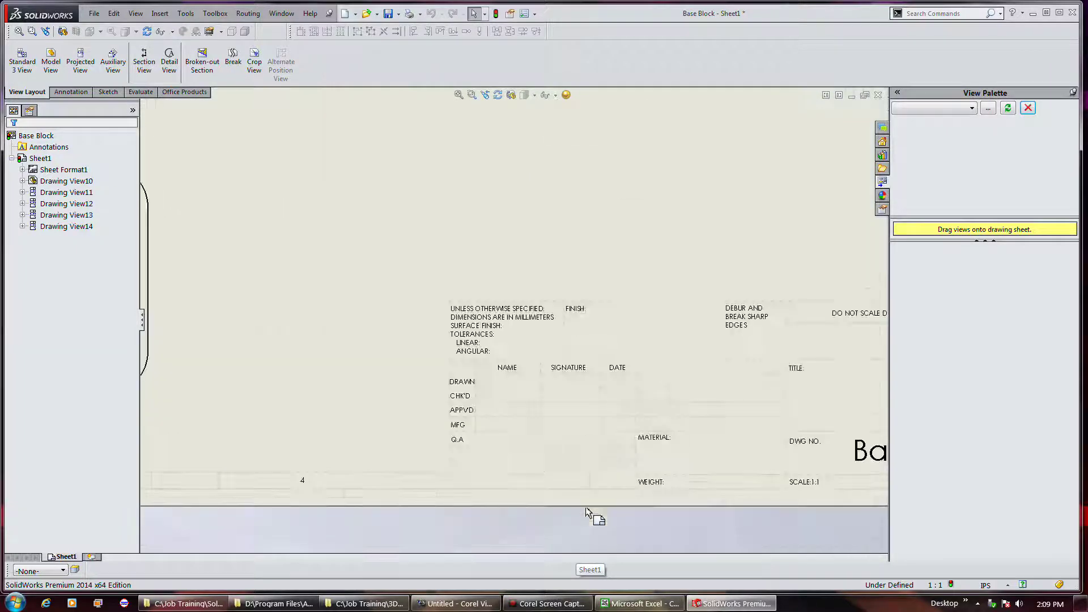
scroll(567, 442, down, 2)
scroll(449, 449, up, 6)
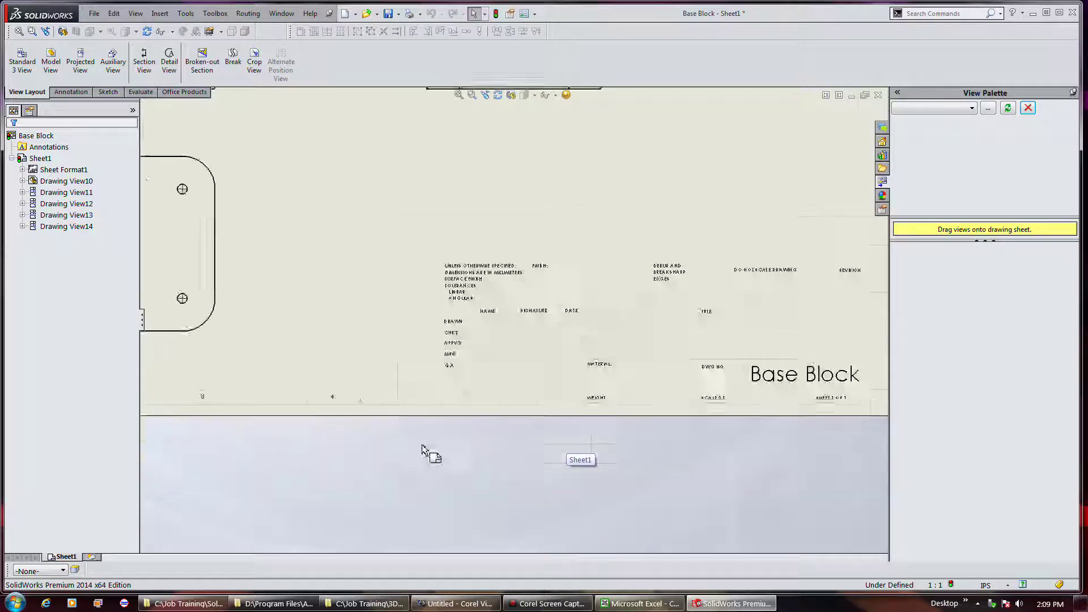
scroll(687, 347, down, 5)
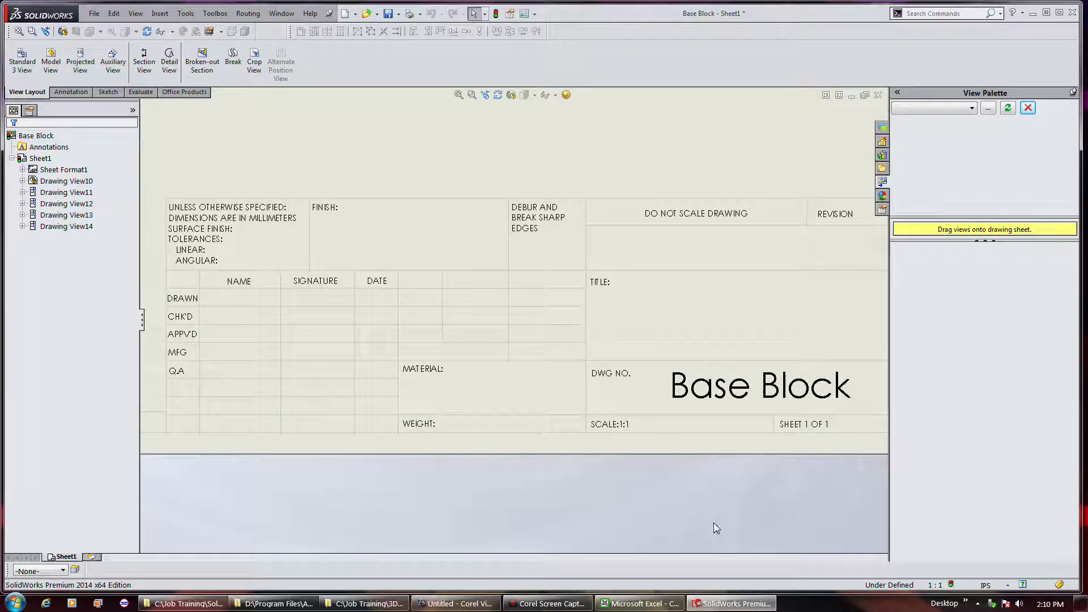
scroll(716, 527, up, 5)
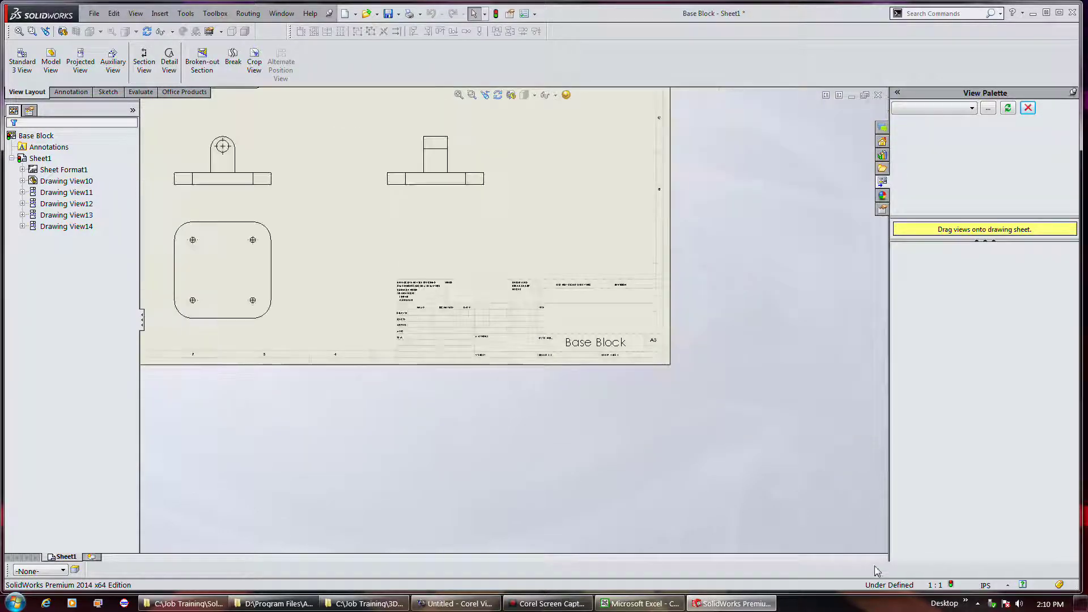
scroll(777, 510, up, 4)
scroll(476, 221, down, 2)
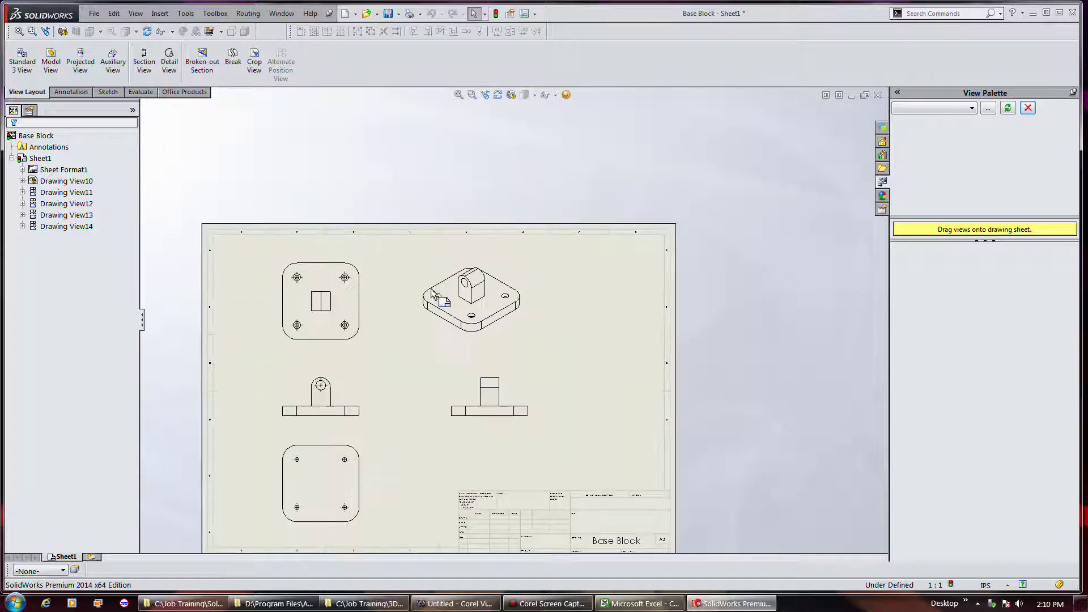
scroll(441, 349, up, 2)
key(f)
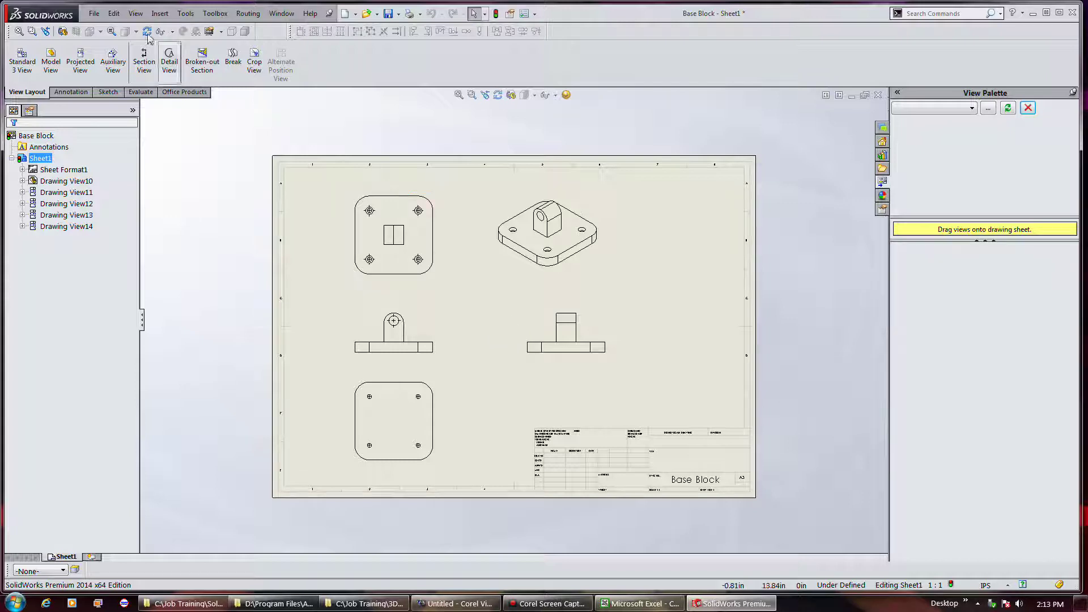
Set Sheet1's type of projection to First angle in the sheet properties.
click(25, 56)
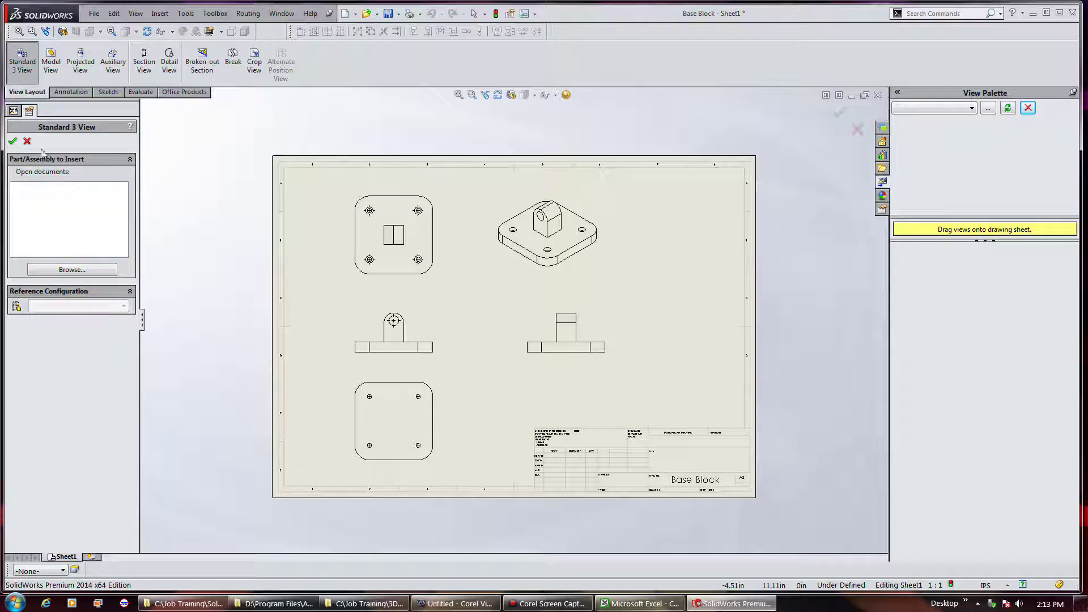
click(27, 141)
right_click(476, 291)
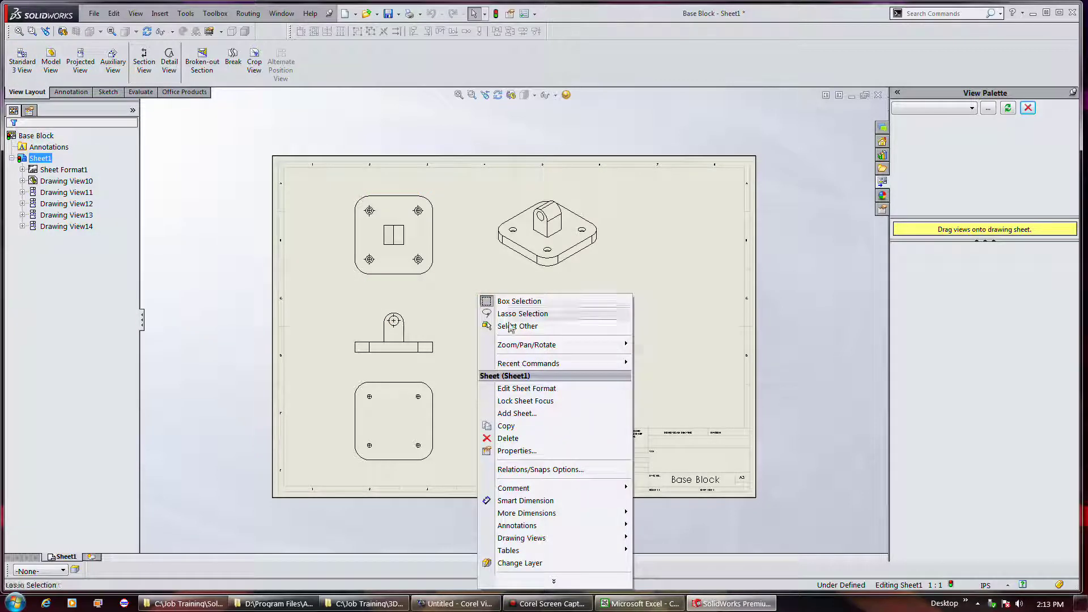
click(551, 451)
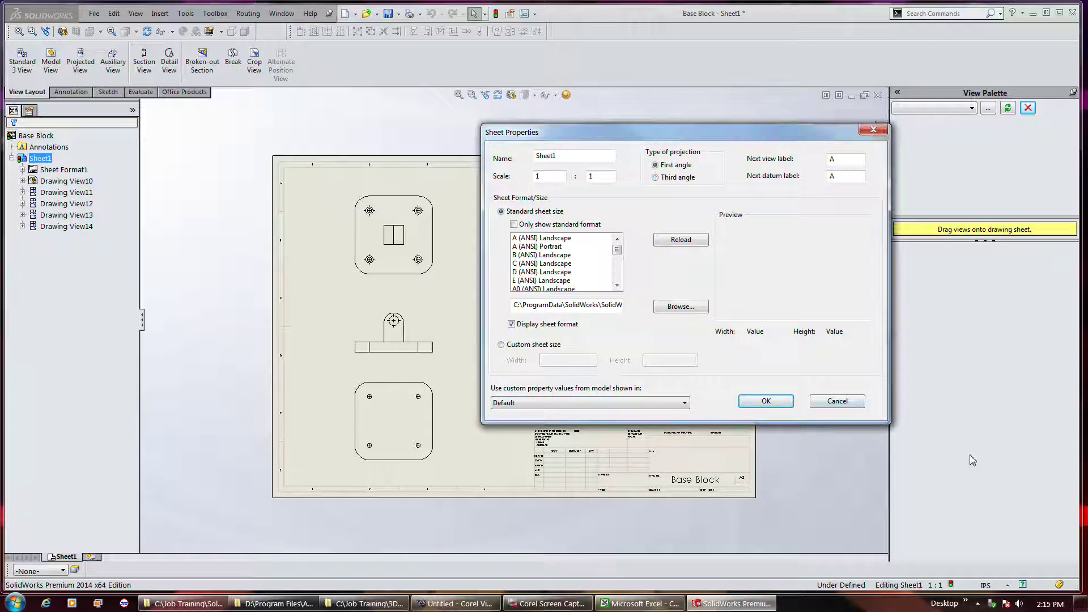
click(766, 399)
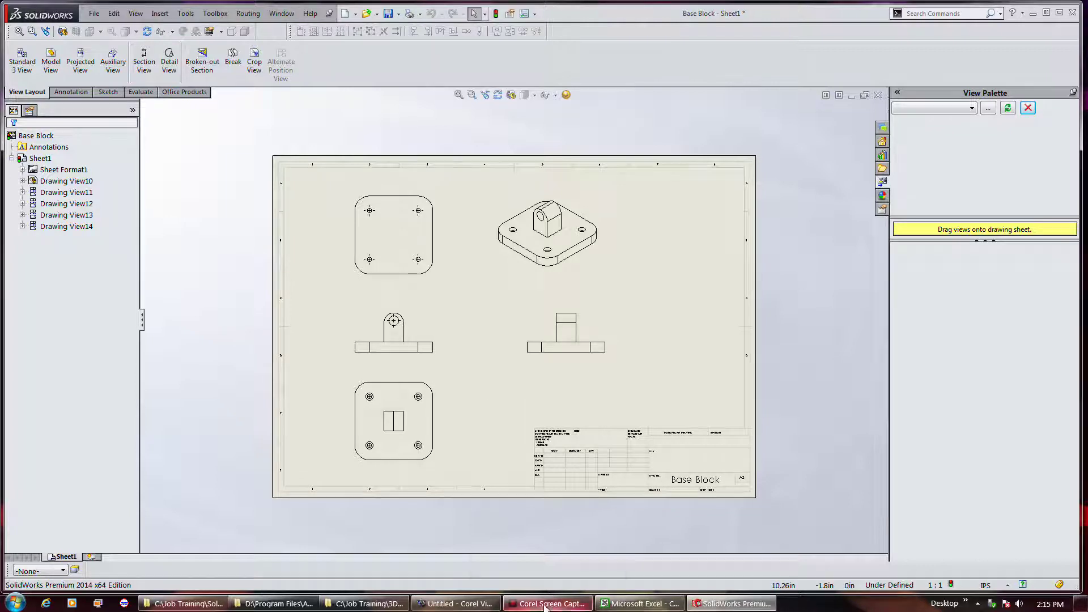
Review the projection type, scale and sheet size in Sheet1's properties and close them without changes.
right_click(468, 329)
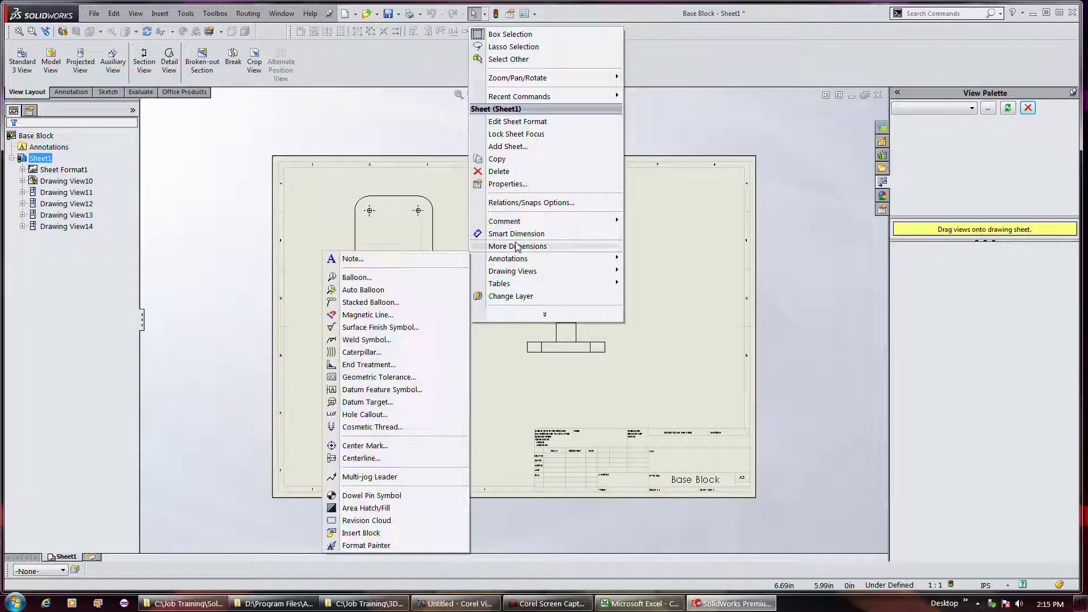
click(504, 185)
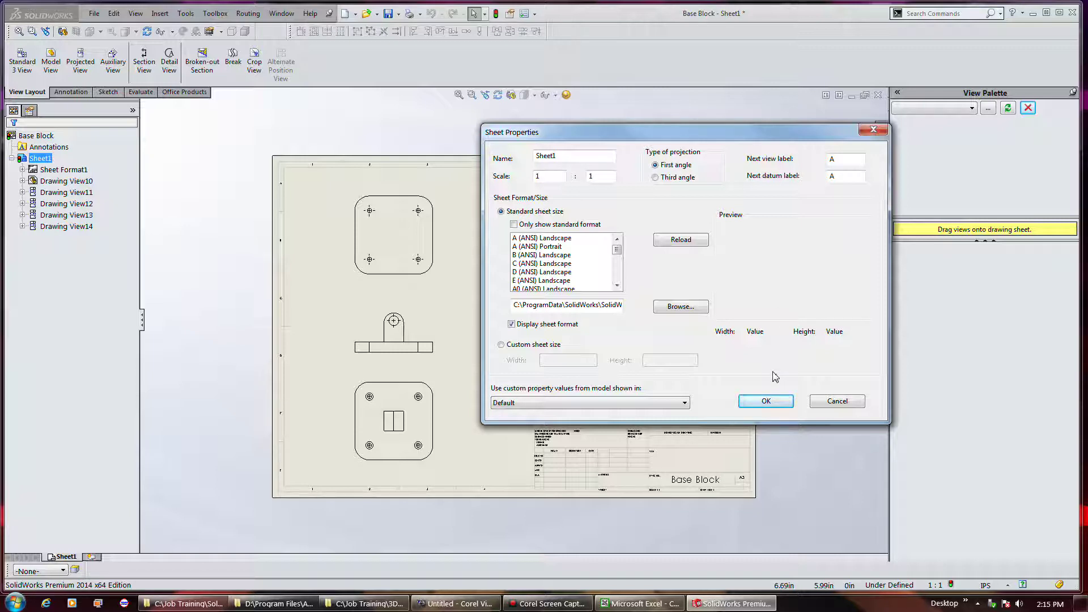
click(846, 403)
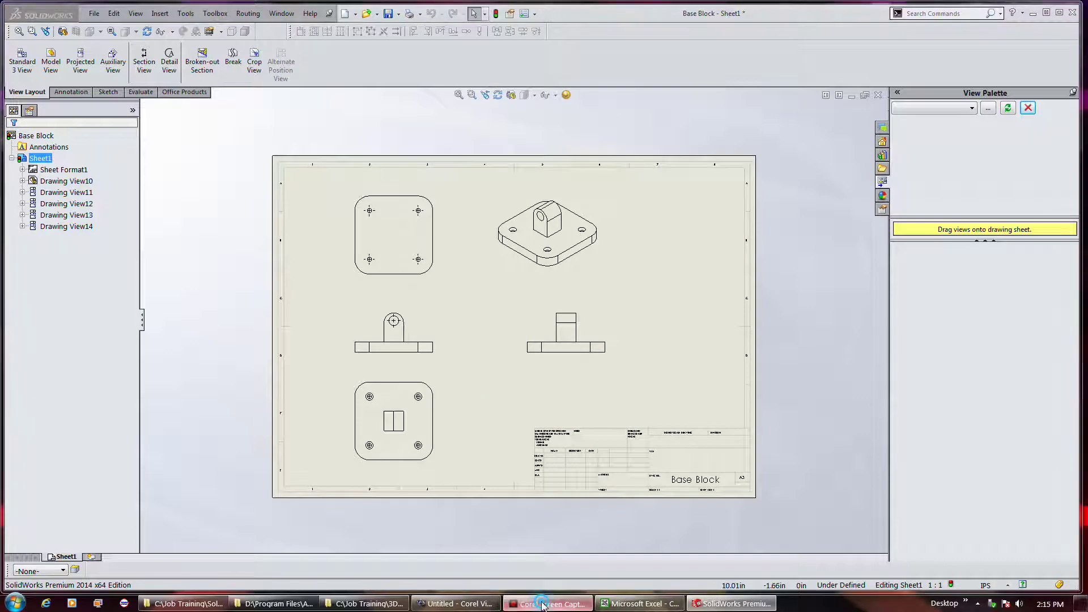
Look through the custom document templates and start a new drawing from the standard Drawing template.
click(344, 14)
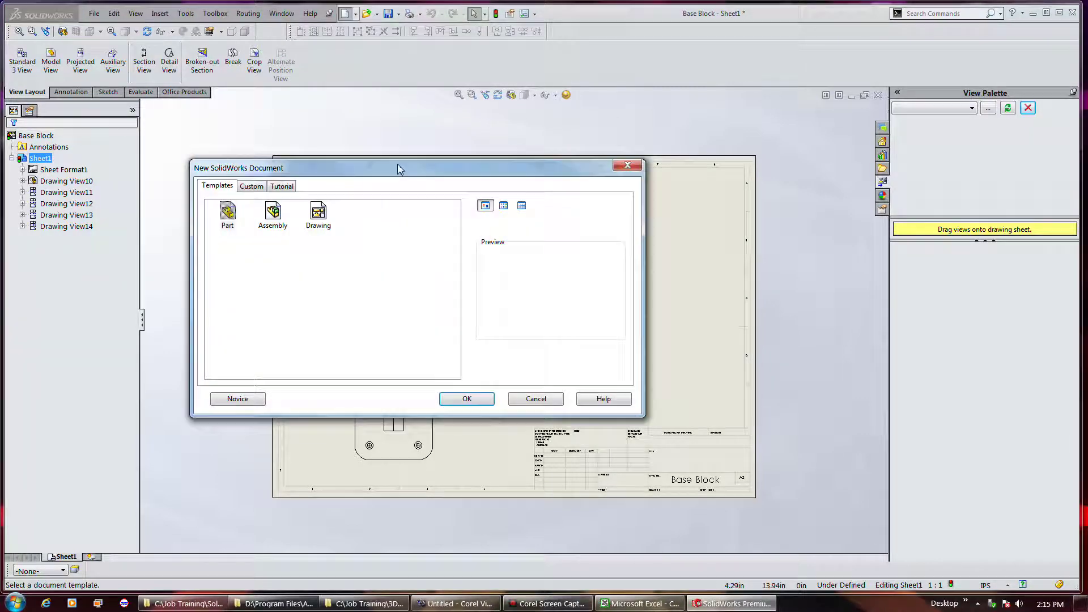
click(315, 218)
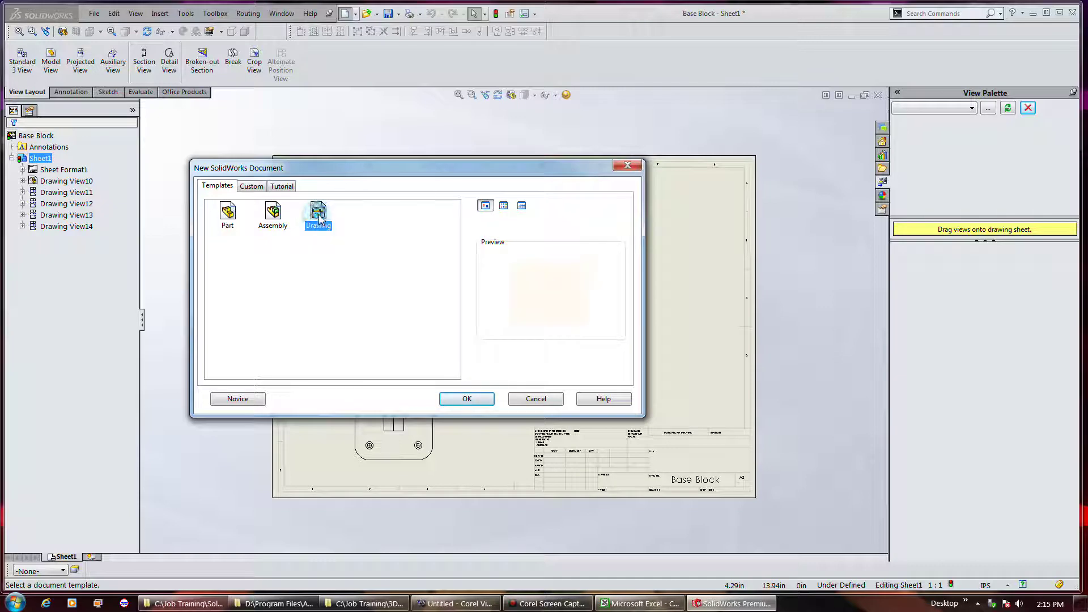
click(263, 189)
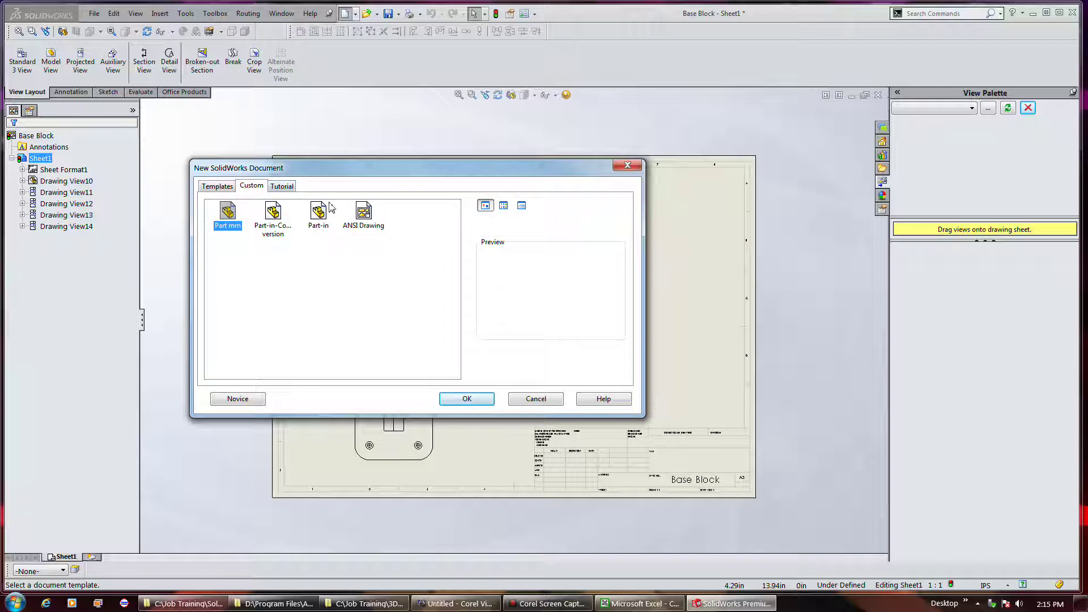
click(220, 188)
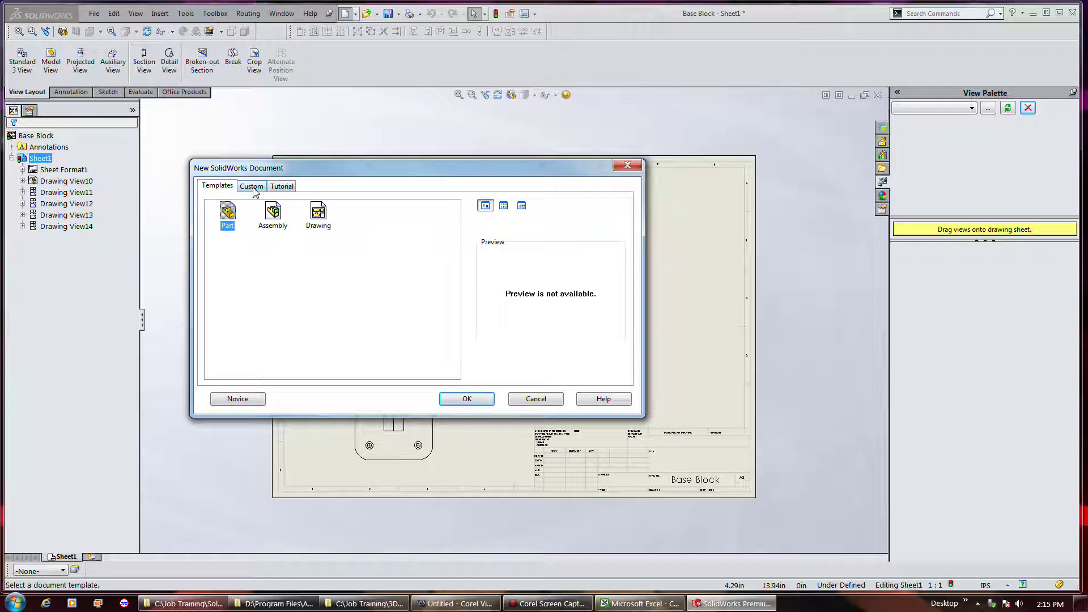
click(318, 214)
click(481, 401)
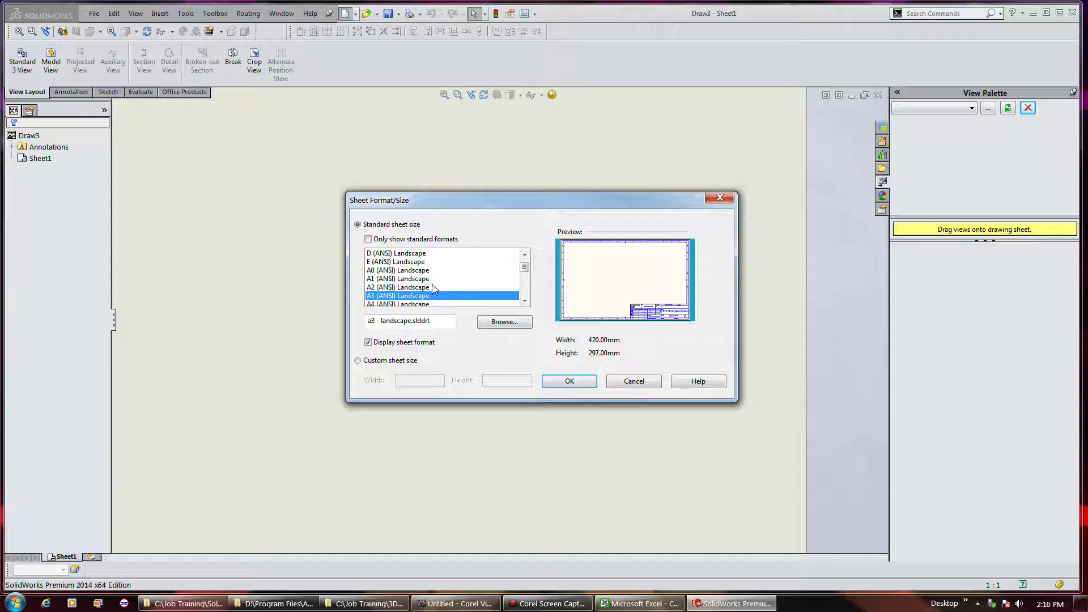
Compare several ANSI sheet sizes, create the drawing sheet as A (ANSI) Landscape, and leave the Model View command without inserting a view.
click(427, 280)
scroll(427, 284, down, 2)
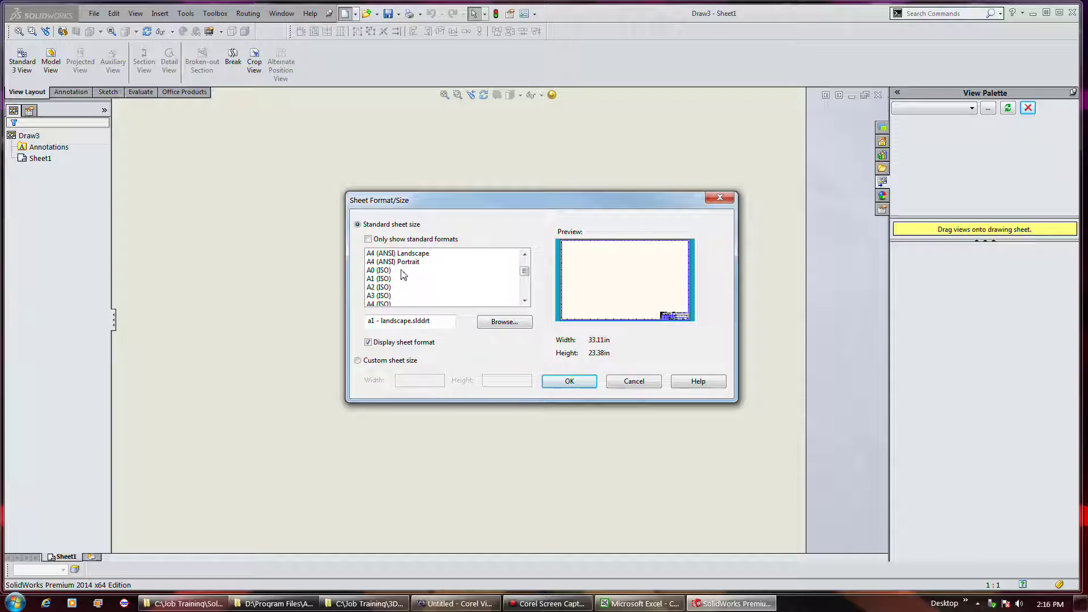
scroll(436, 266, up, 3)
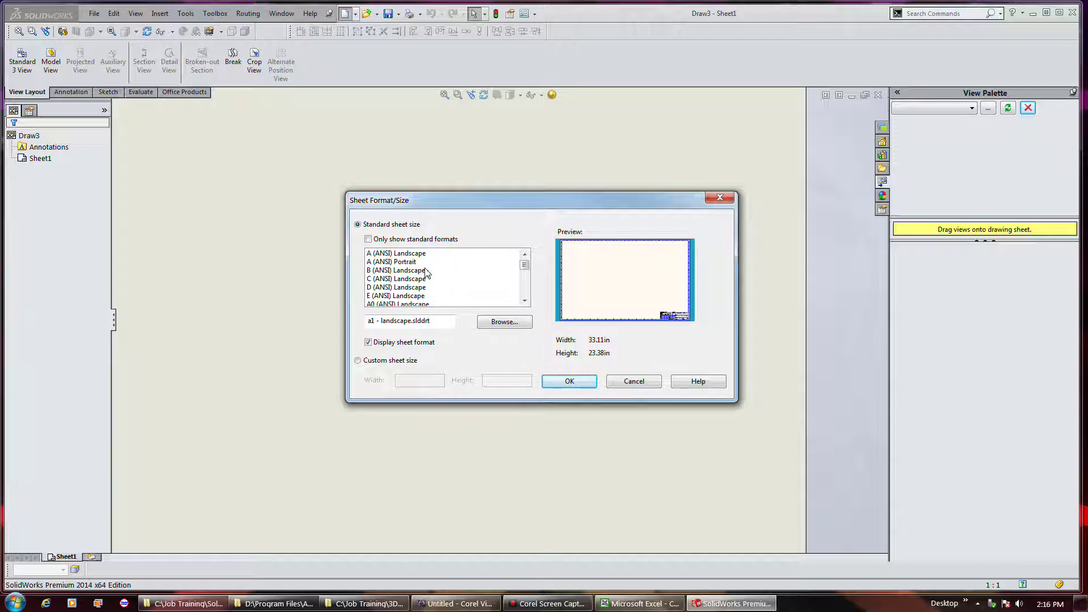
click(423, 272)
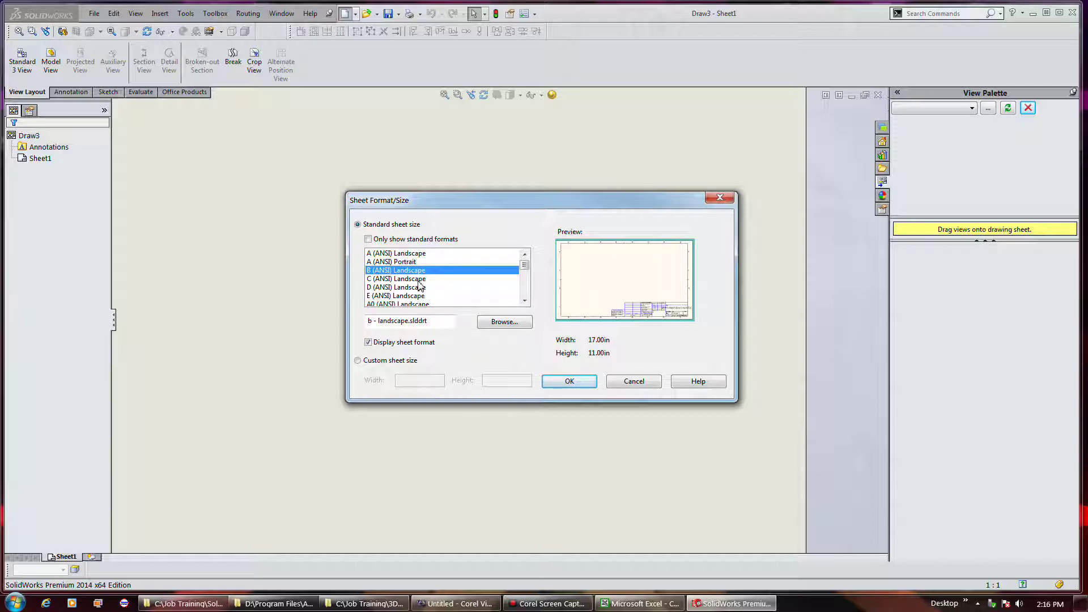
click(418, 279)
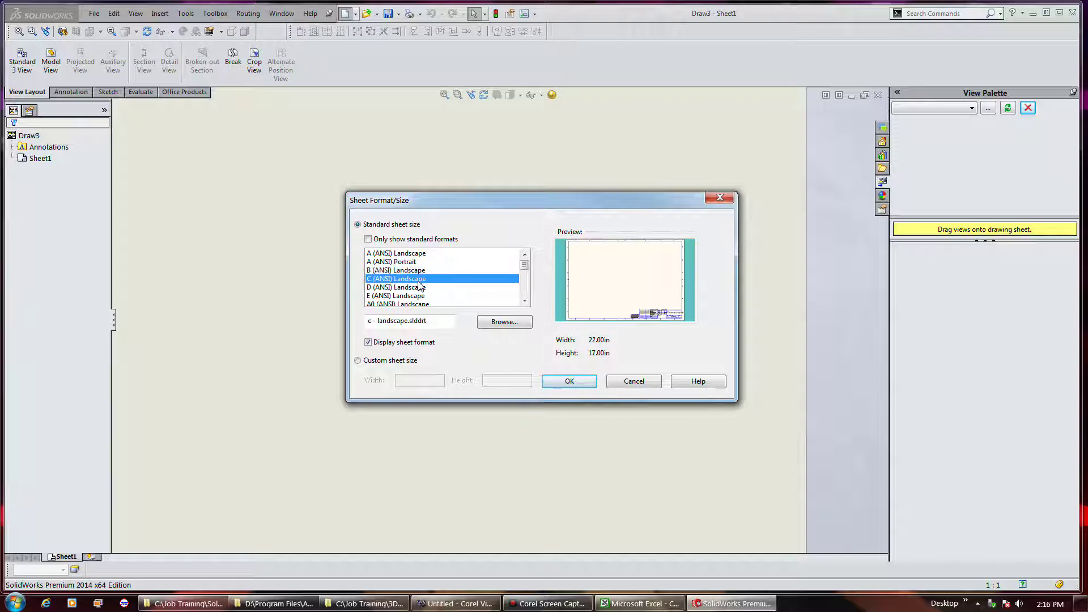
click(417, 295)
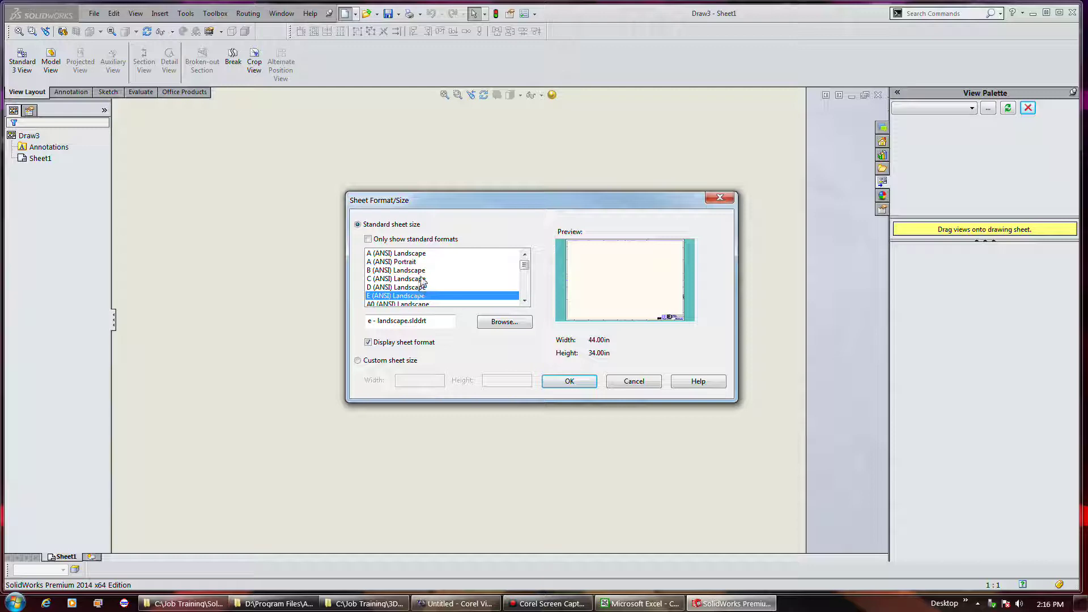
click(407, 255)
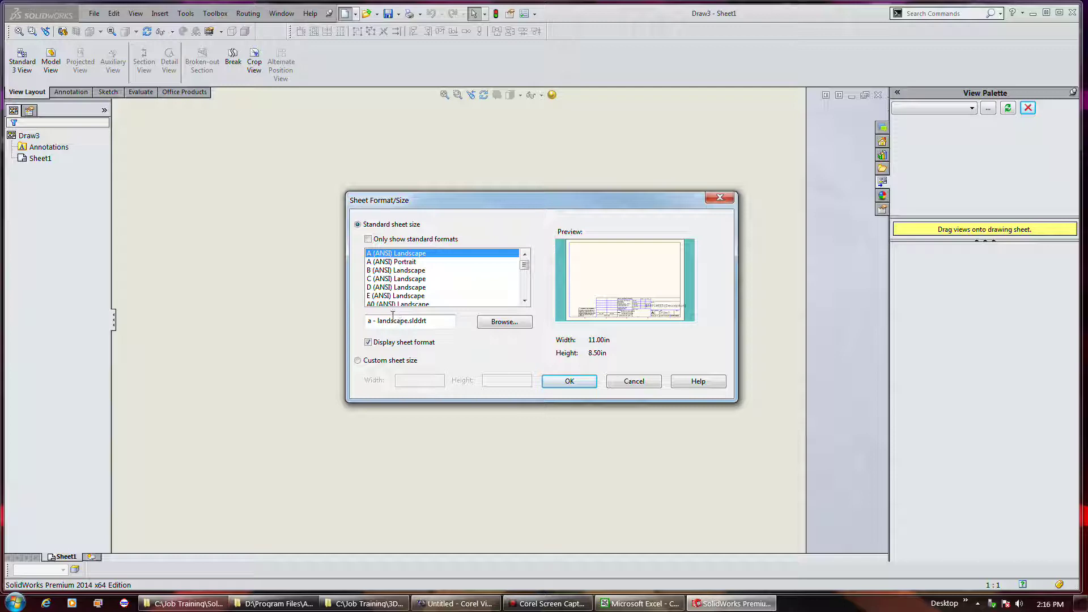
click(399, 263)
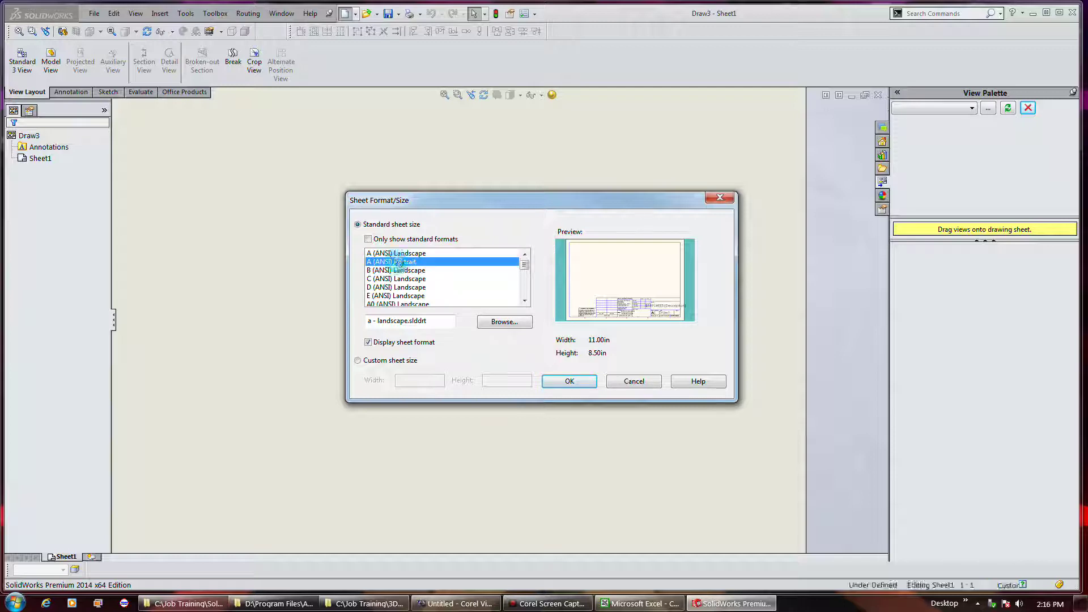
click(400, 255)
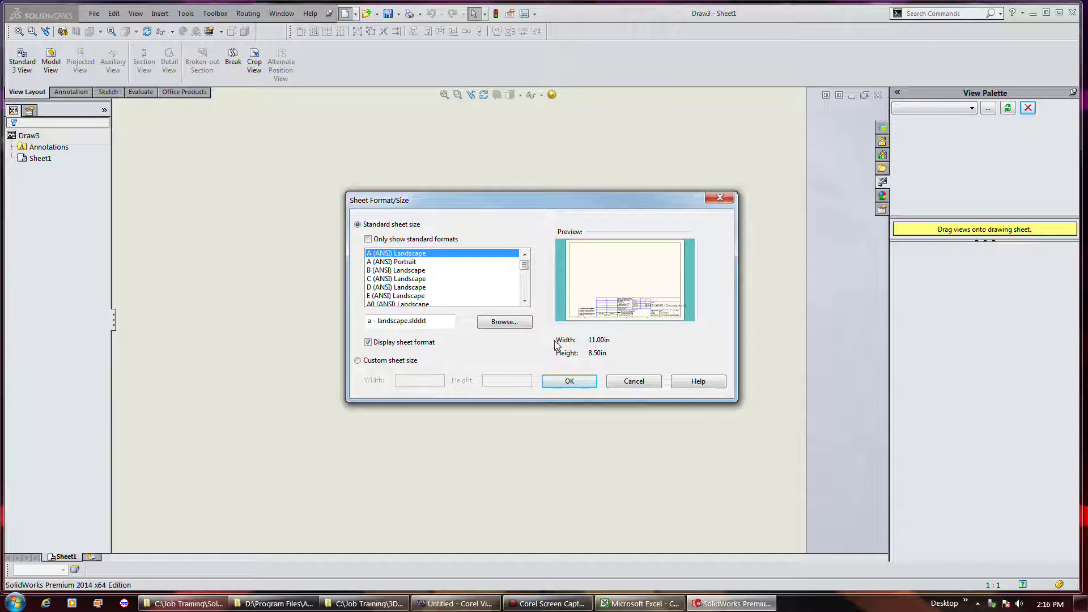
click(571, 381)
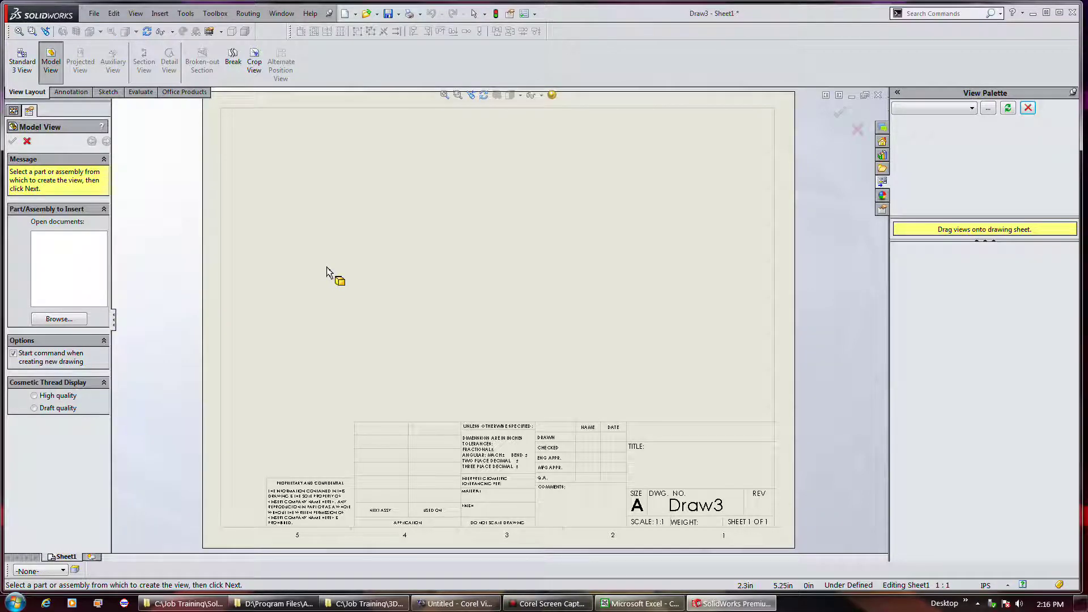
right_click(418, 260)
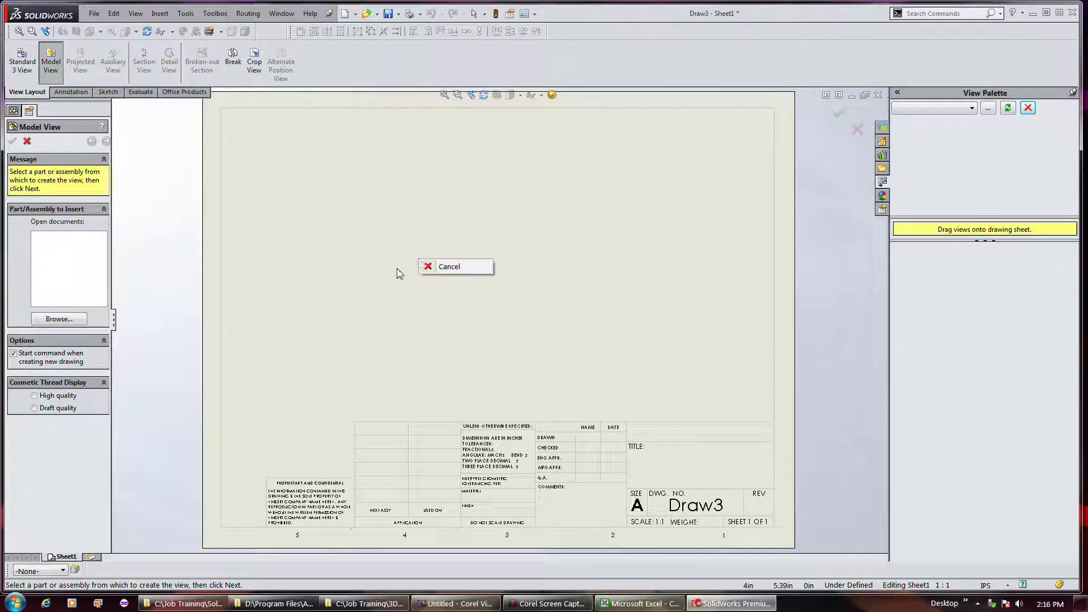
click(27, 141)
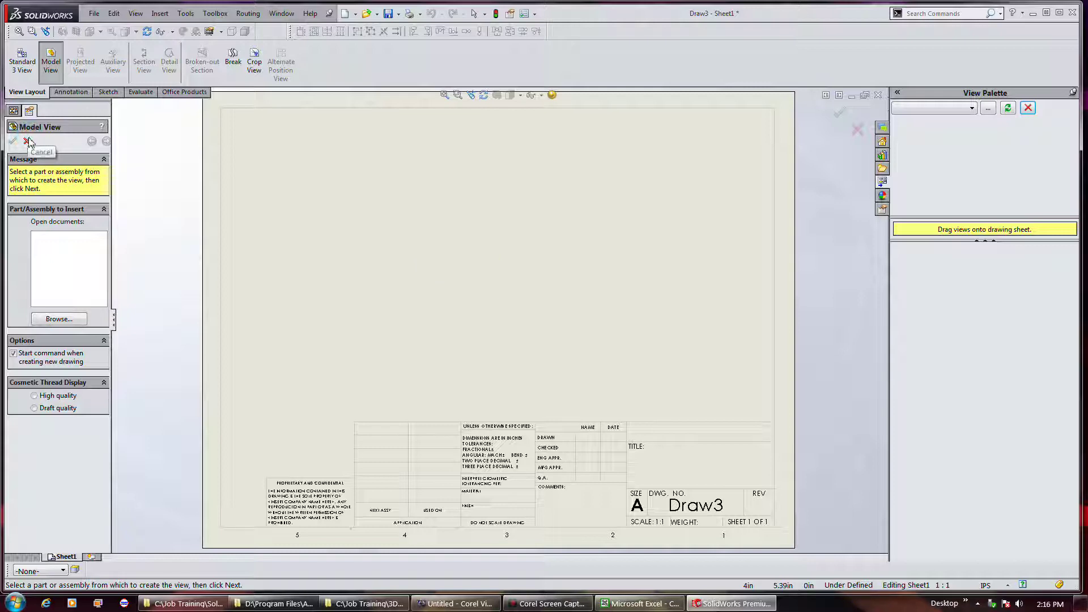
click(27, 141)
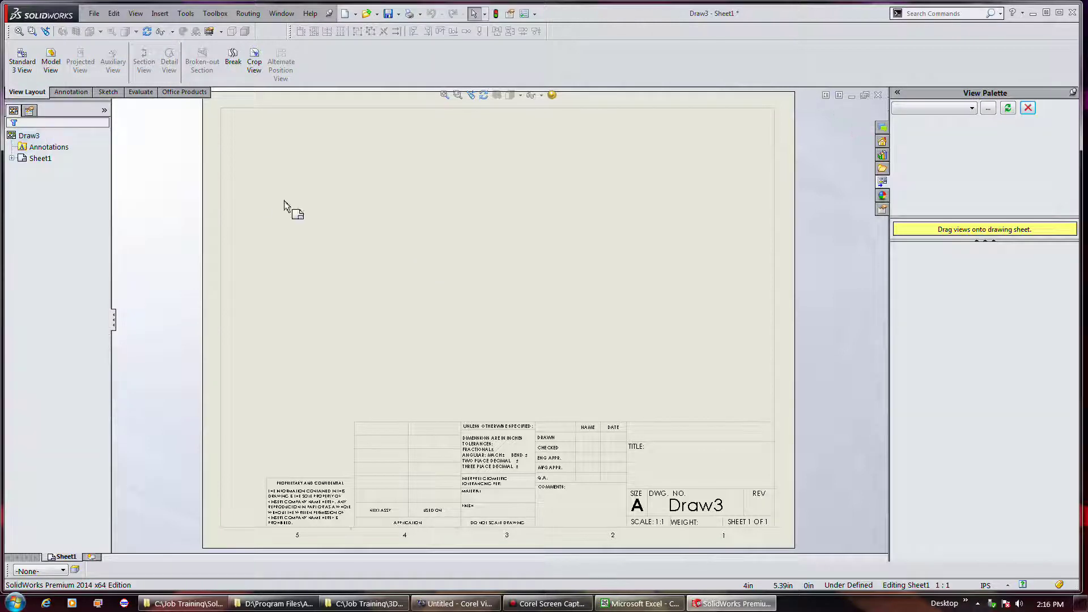
Set Sheet1's scale to 2:3 in the sheet properties.
right_click(358, 233)
click(404, 373)
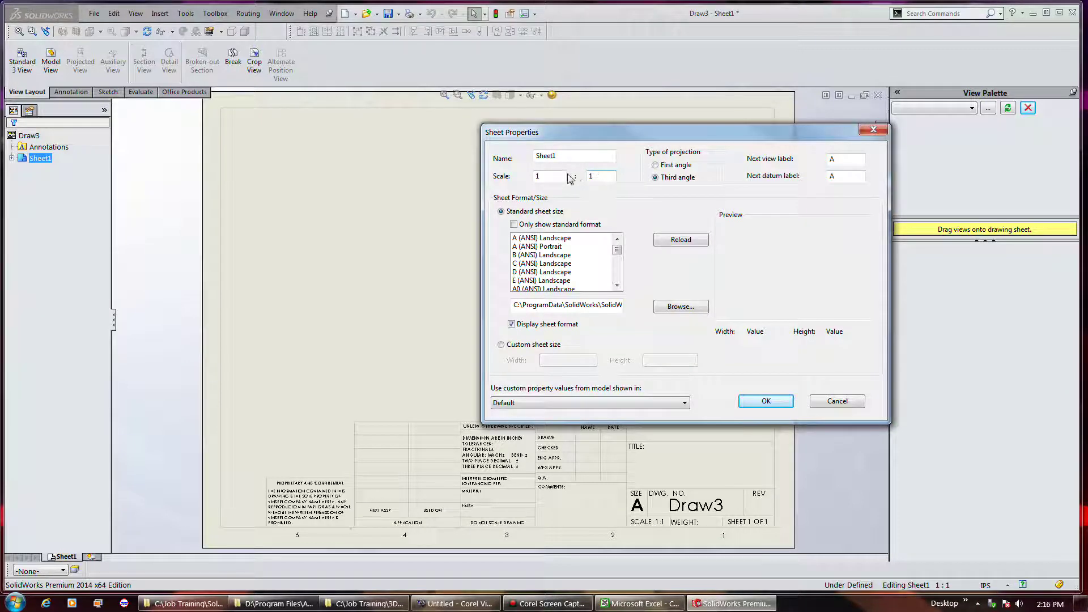
double_click(536, 177)
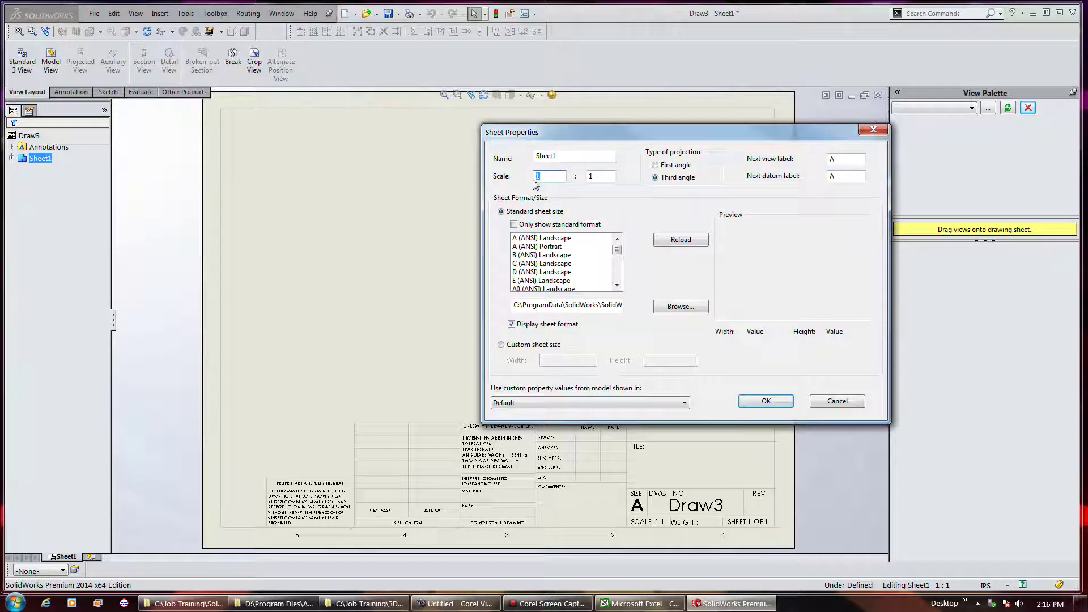
text(2)
key(Tab)
text(3)
click(766, 401)
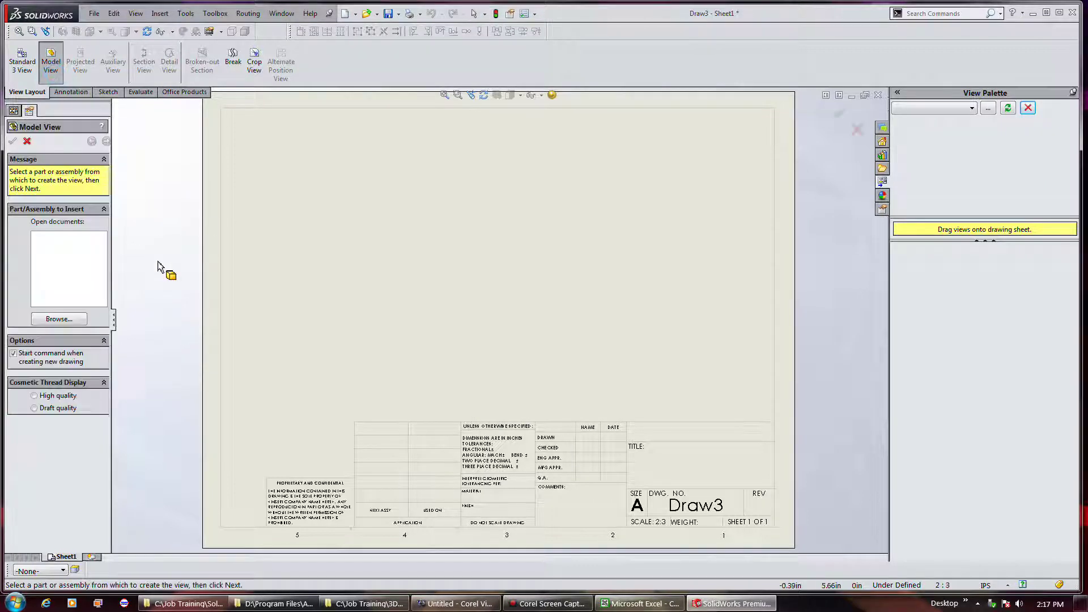
click(69, 321)
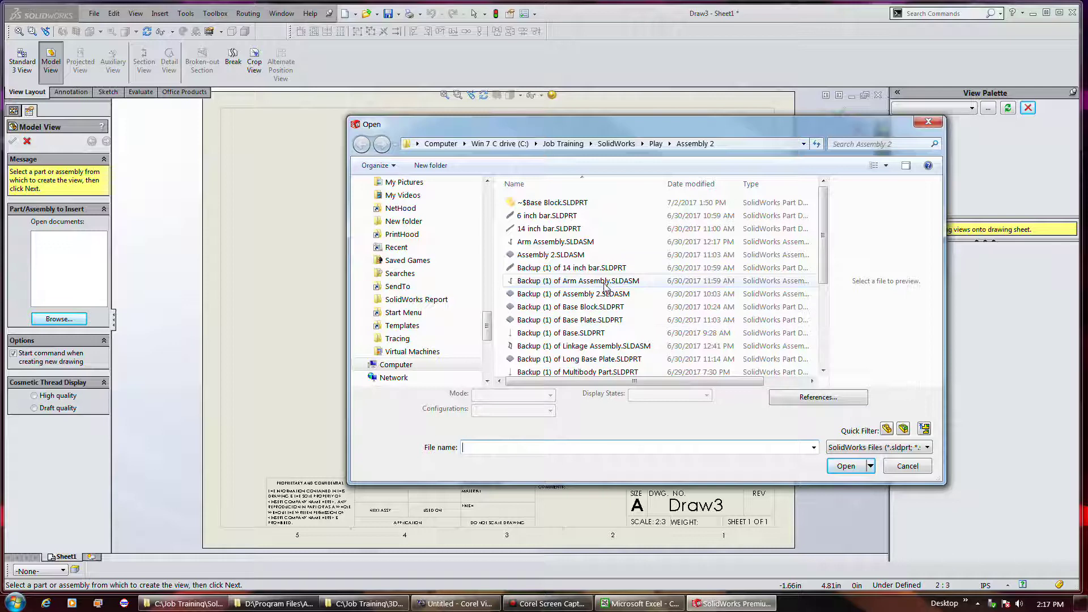
click(615, 360)
scroll(616, 363, down, 2)
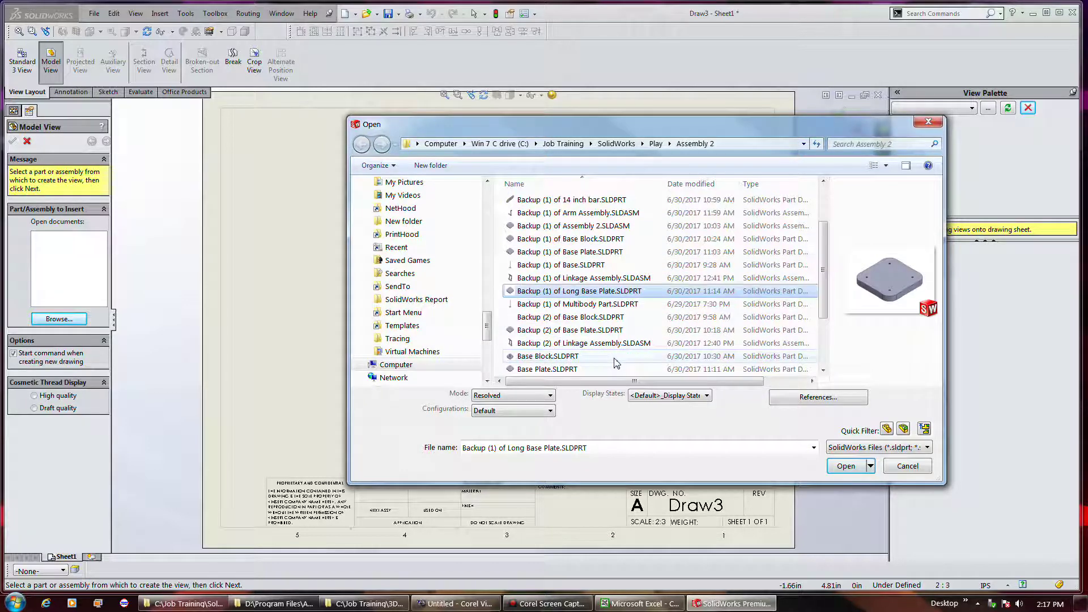
click(892, 465)
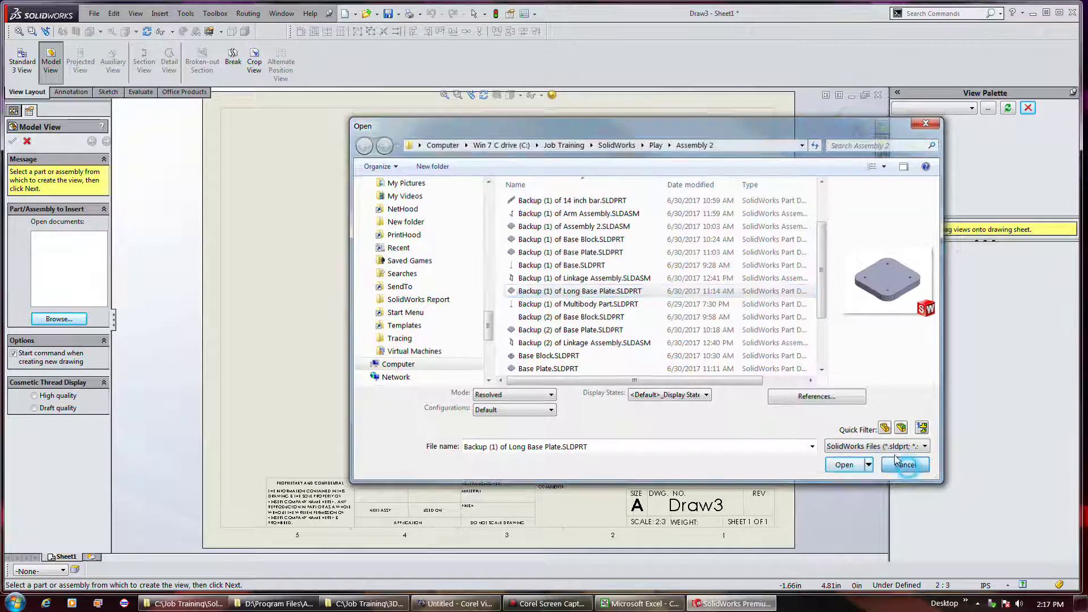
click(27, 142)
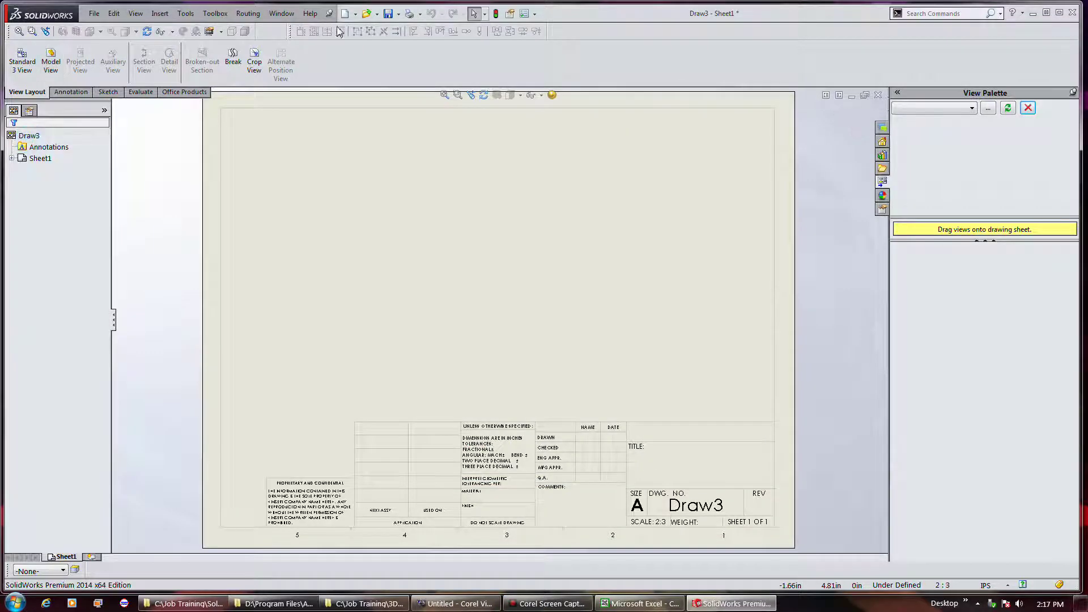
Open the part Base Block.SLDPRT from the Assembly 2 folder and switch back to the Draw3 drawing.
click(364, 14)
click(590, 306)
scroll(612, 317, down, 4)
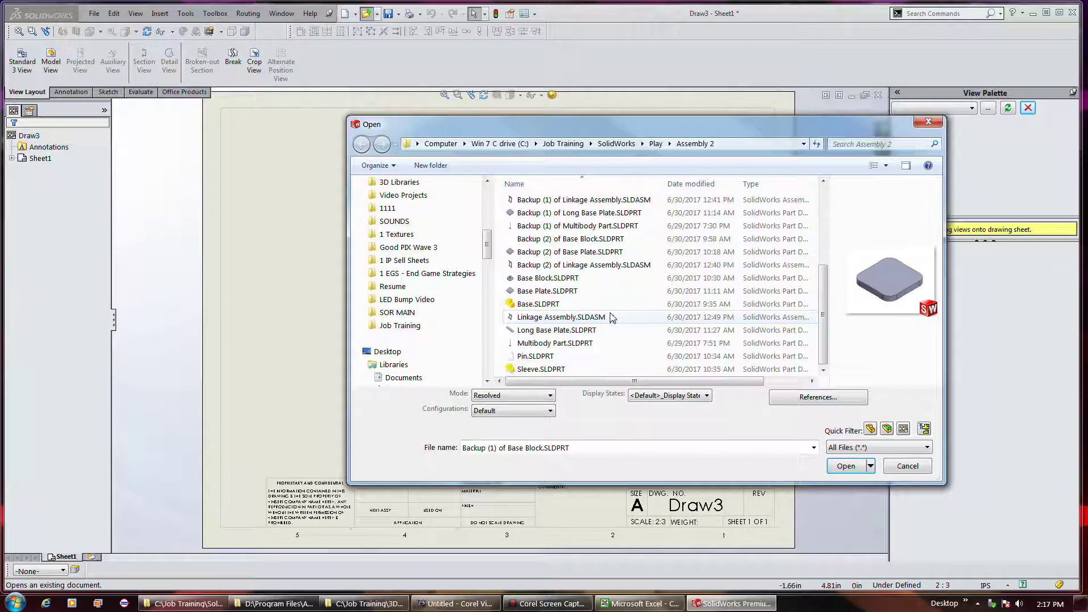
click(578, 279)
click(846, 466)
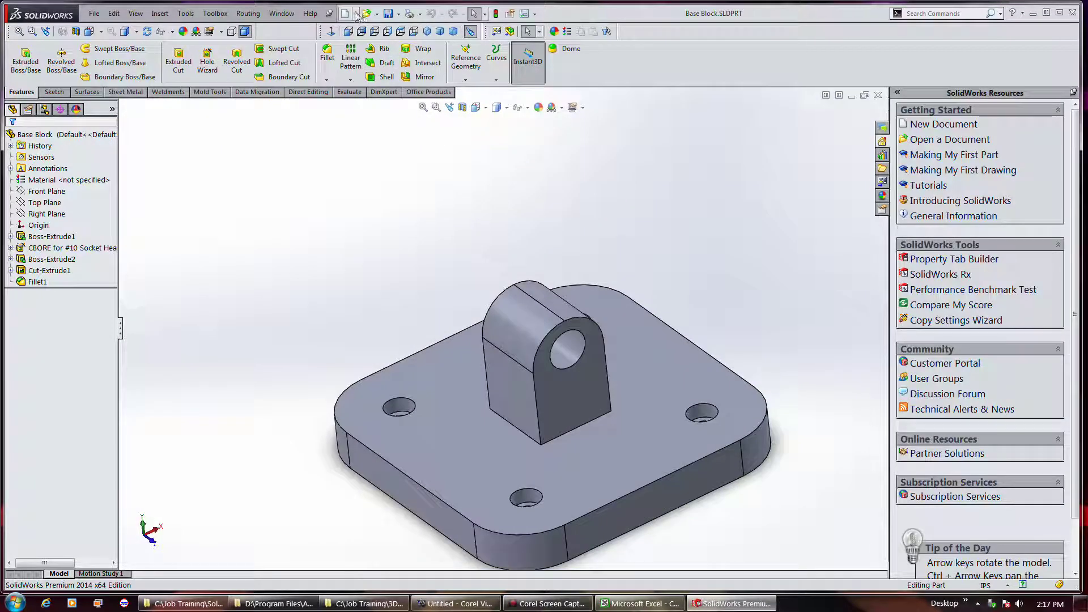
click(281, 13)
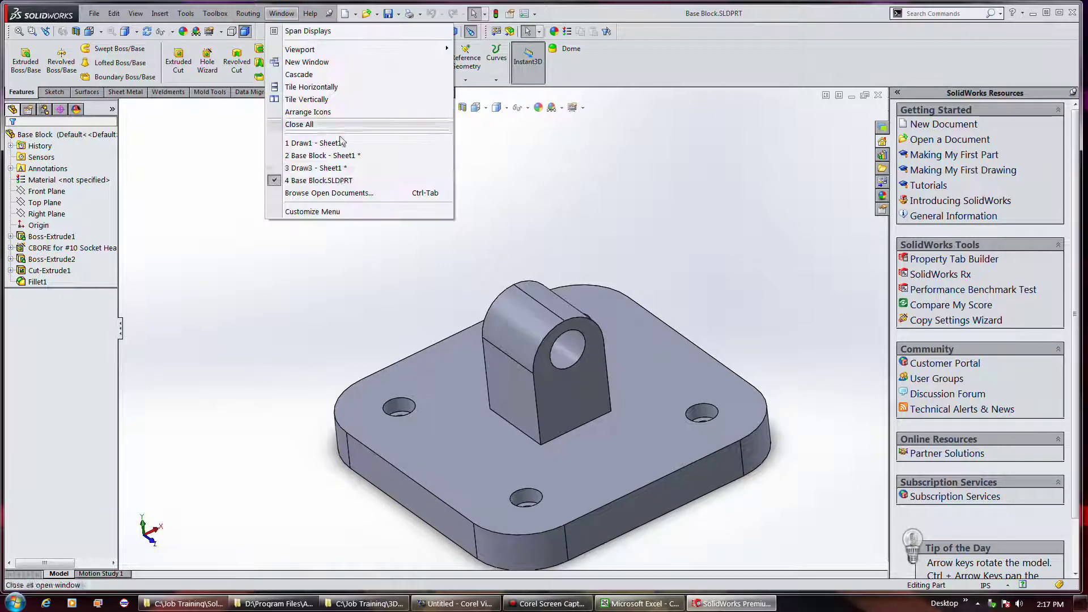
click(337, 170)
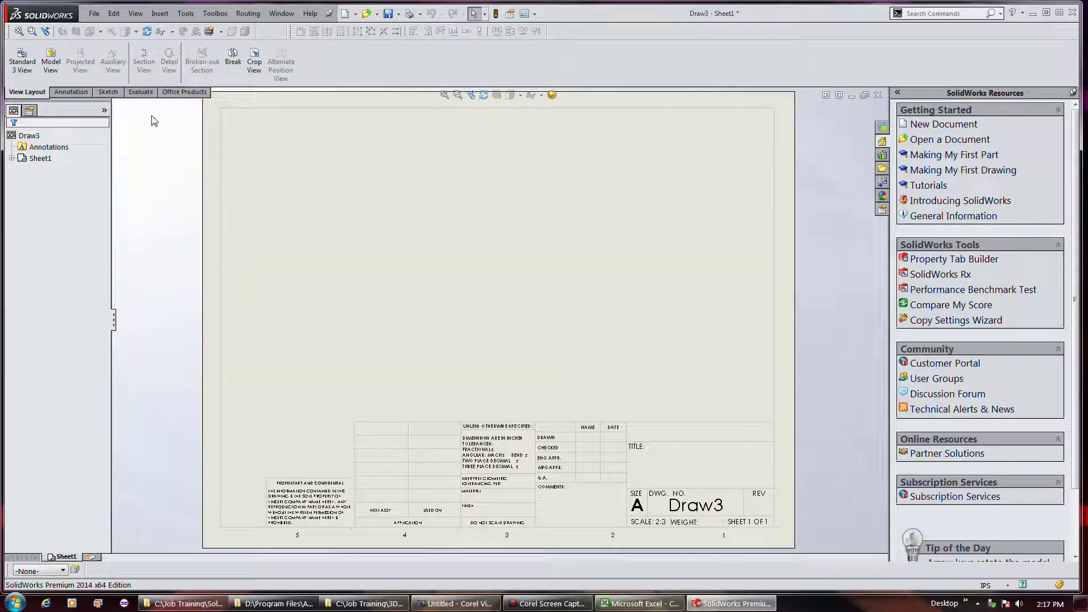
click(50, 60)
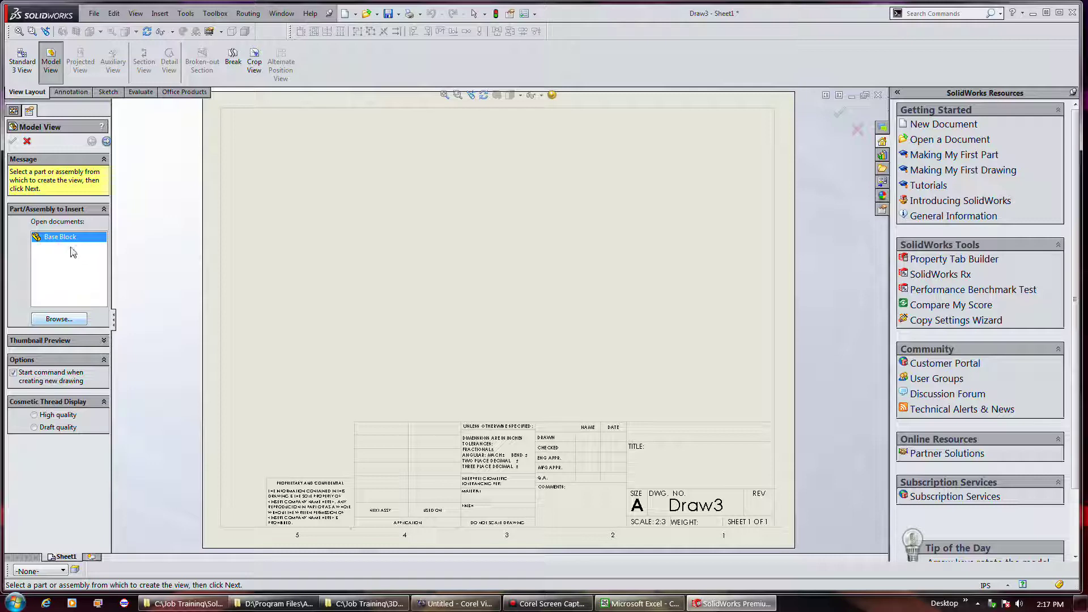
click(106, 142)
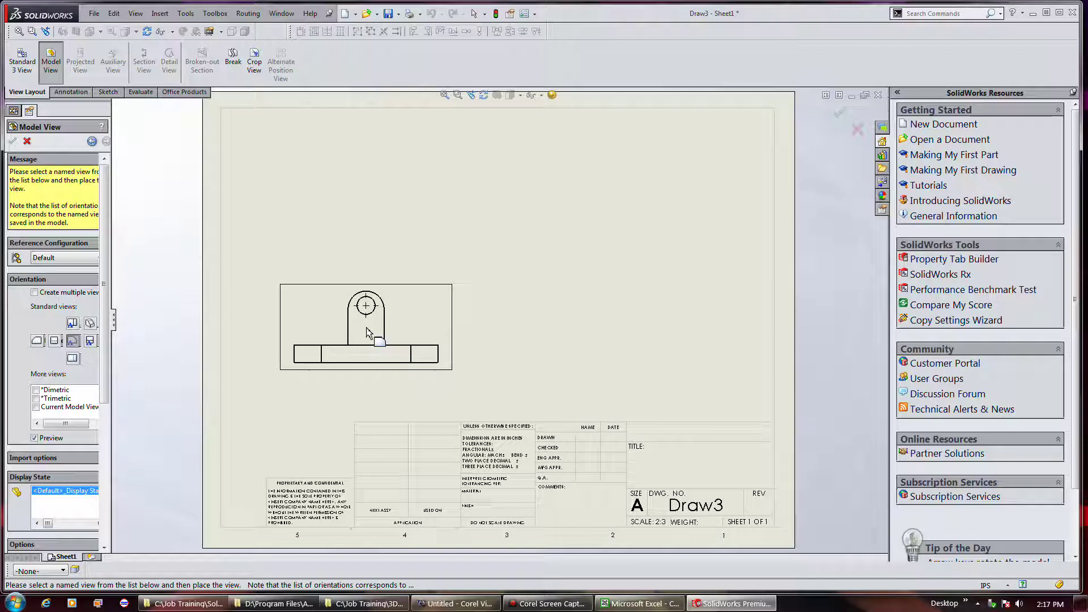
click(27, 142)
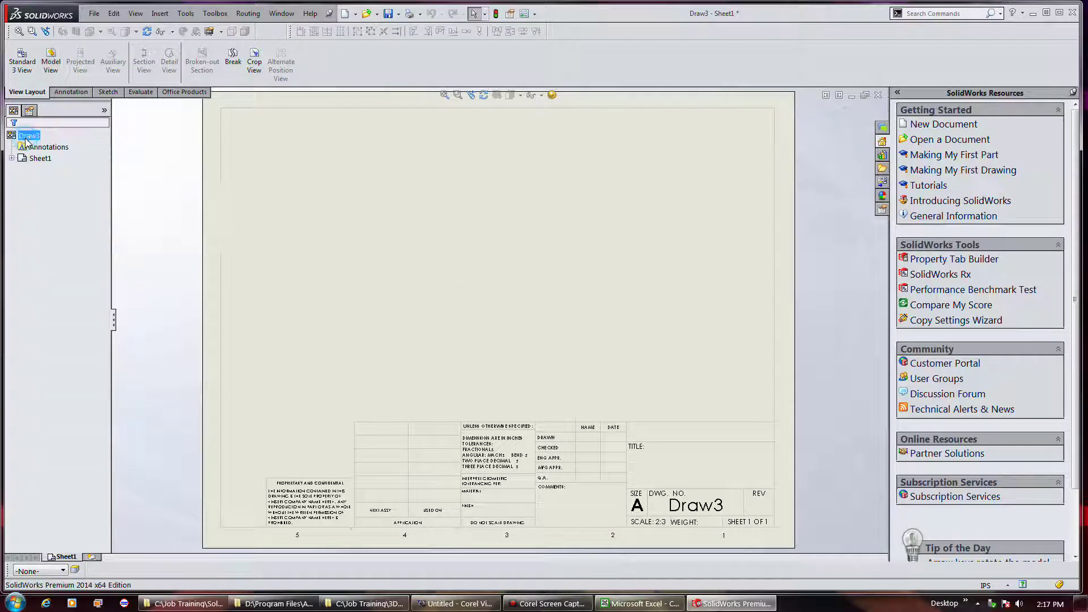
drag(329, 277, 331, 281)
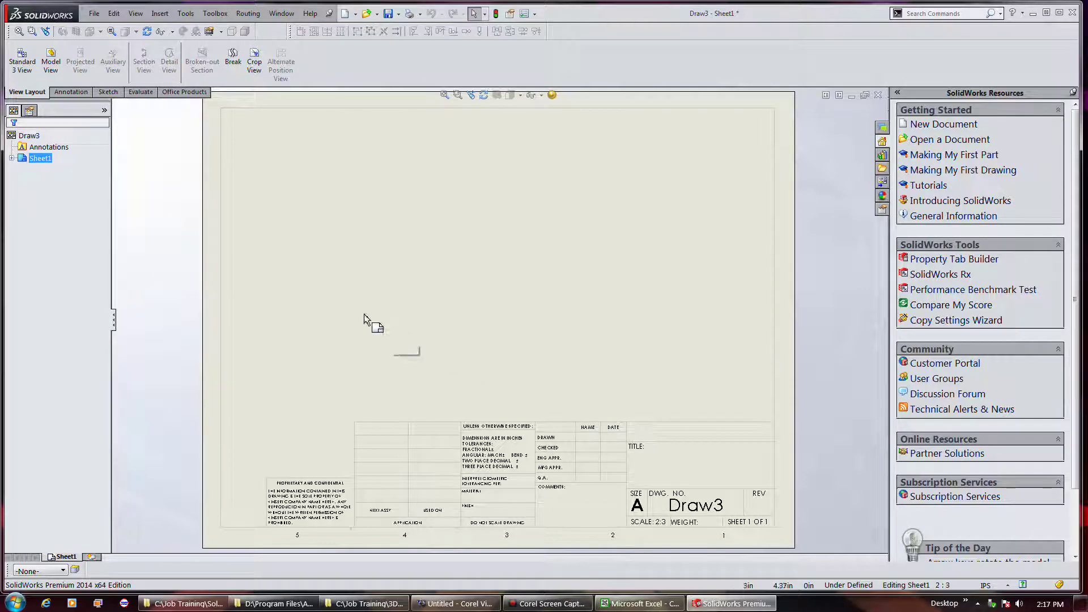
Set Sheet1's scale to 1:2 in the sheet properties.
right_click(294, 322)
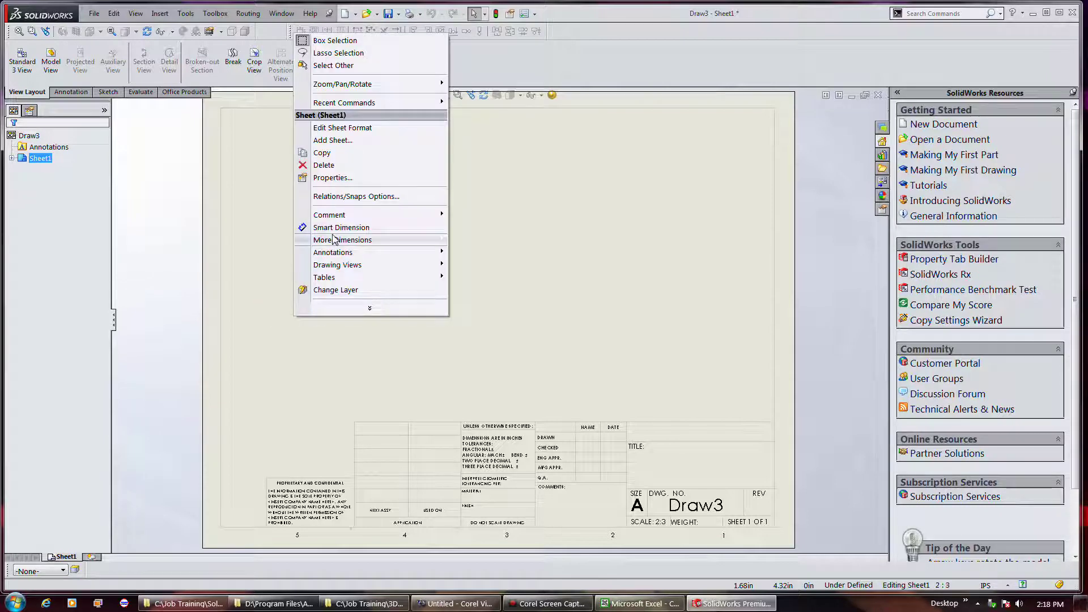
mouse_move(337, 242)
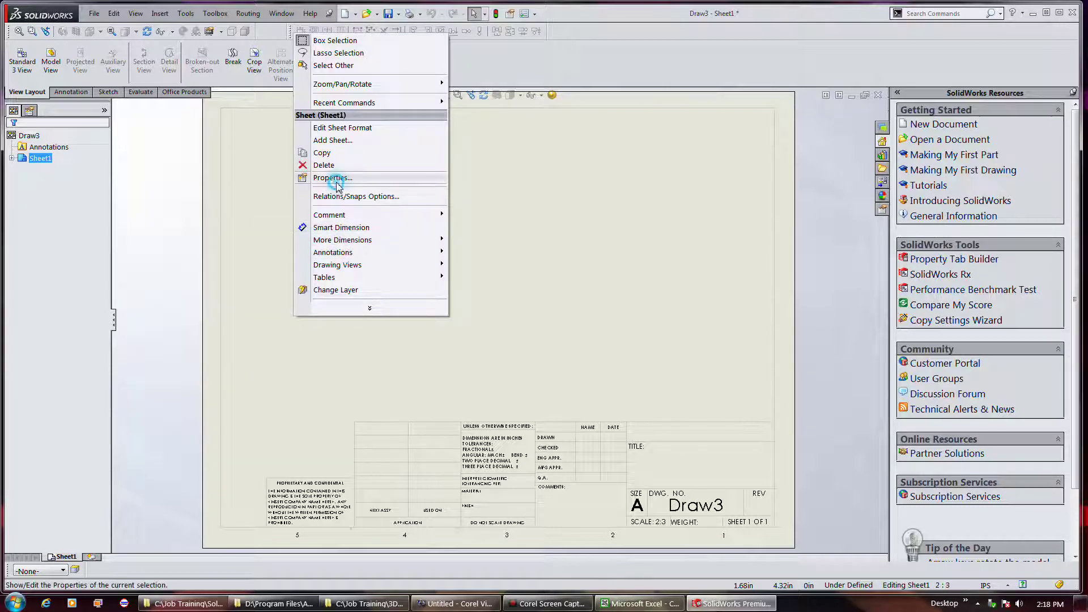
click(336, 178)
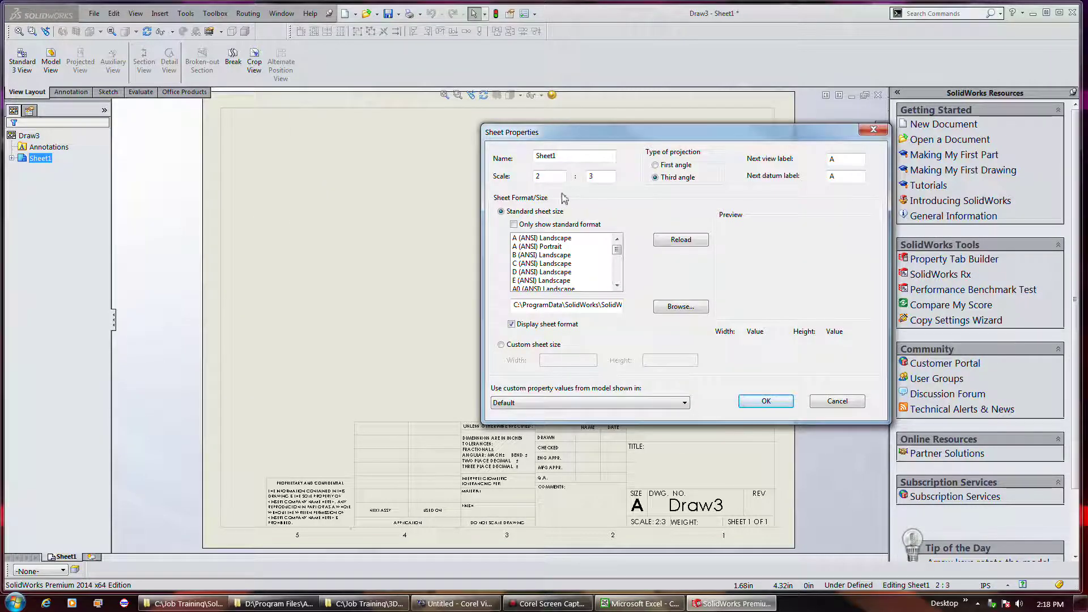
double_click(554, 177)
text(2)
key(Return)
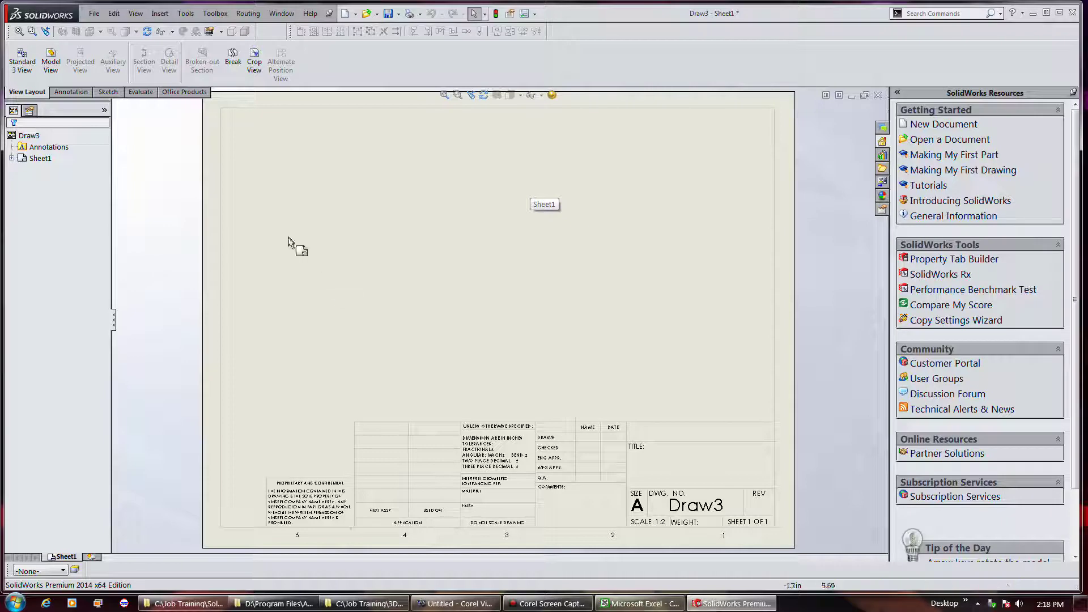
Insert a front model view of Base Block at the left side of Sheet1, using the Default configuration.
click(43, 161)
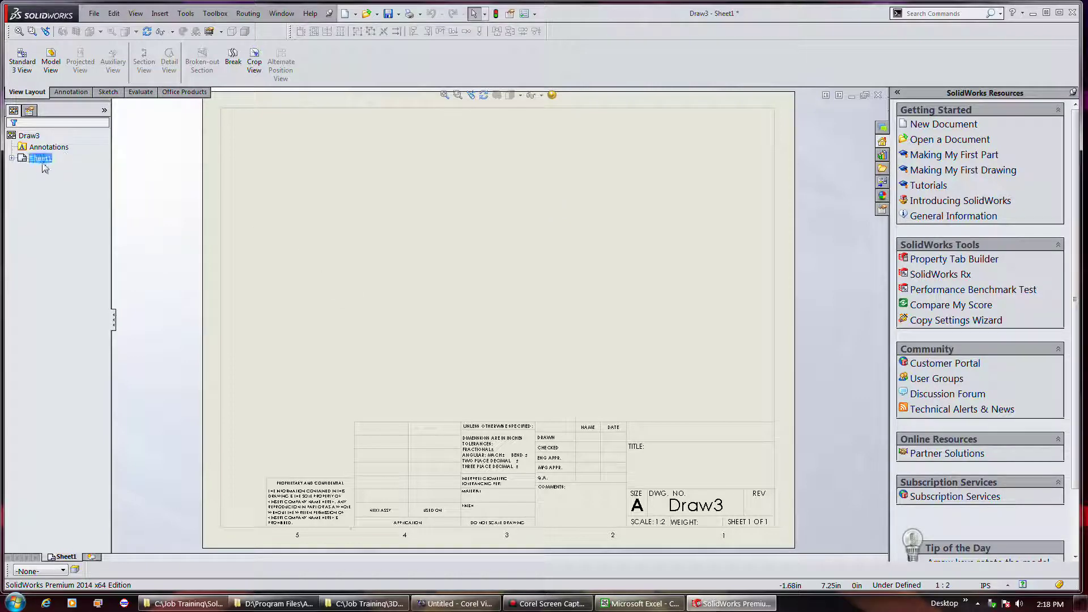
click(50, 61)
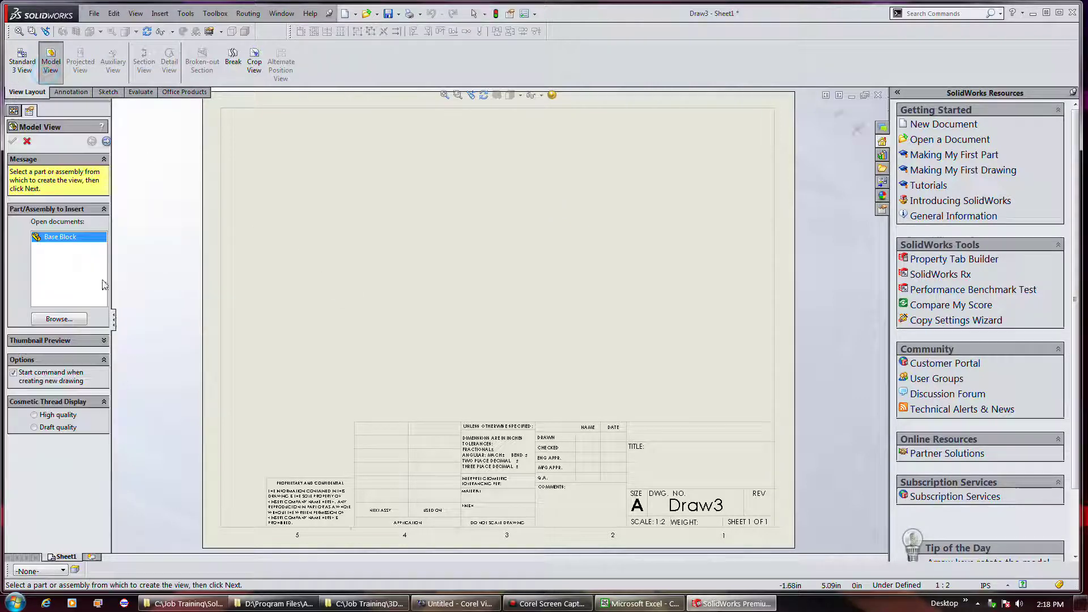
click(106, 141)
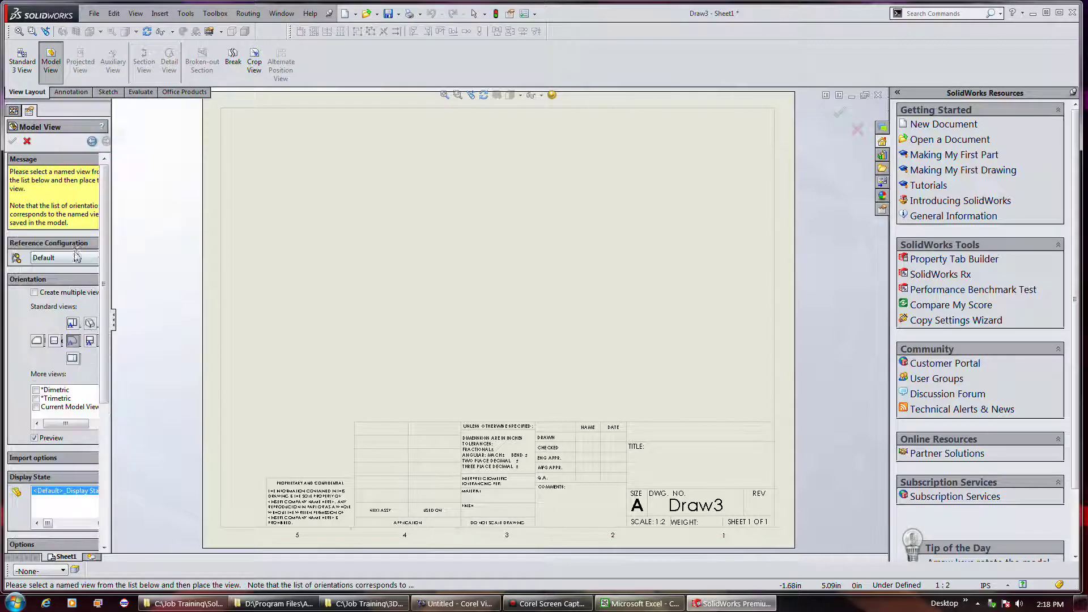
click(73, 344)
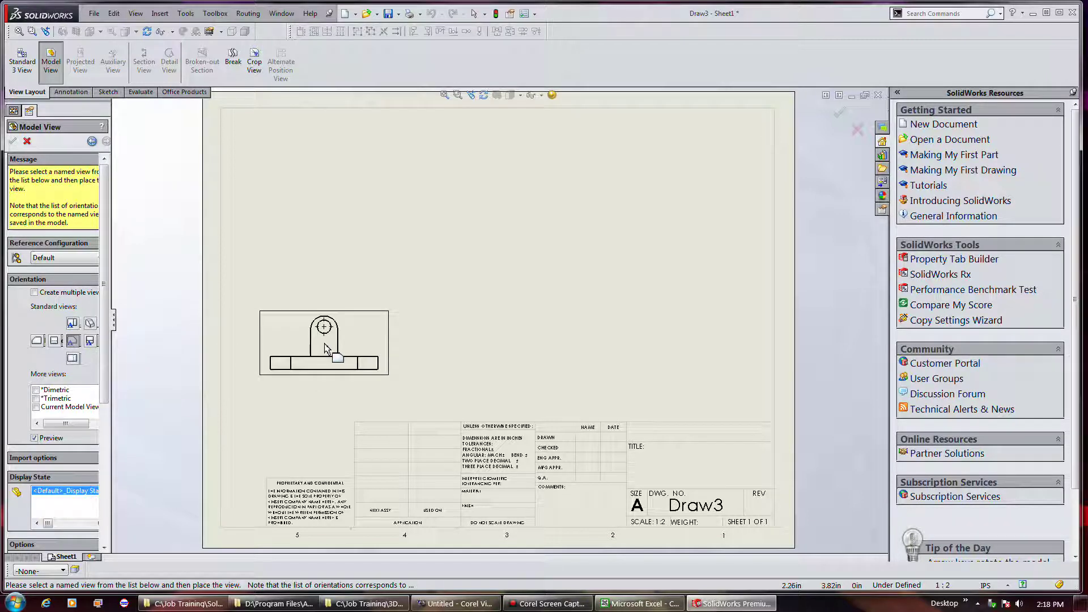
click(352, 311)
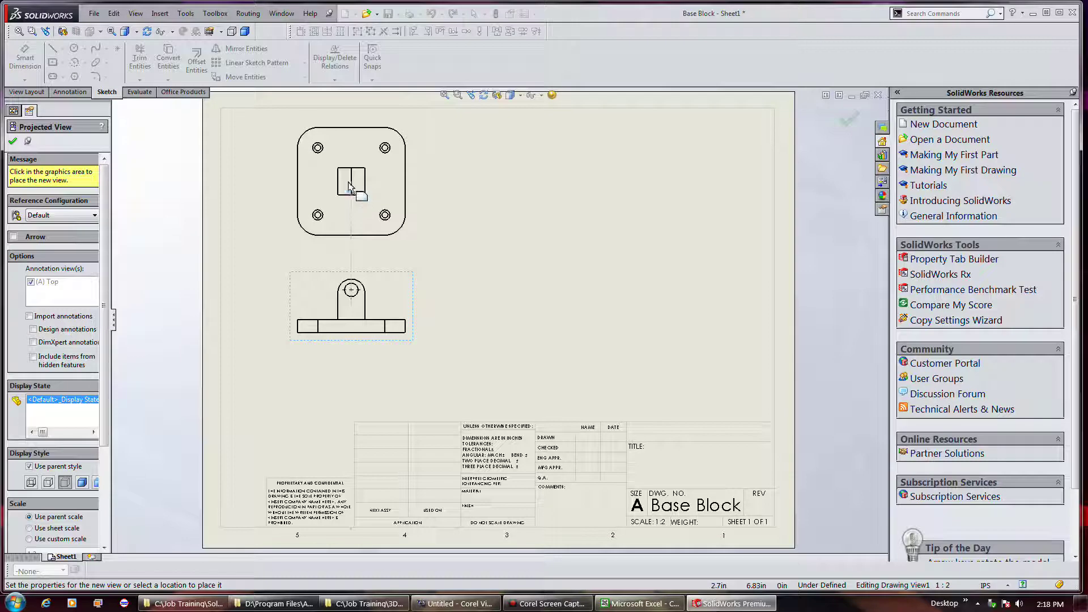
Add projected top, isometric, right and bottom views from the front view, and shift the front view up and toward the sheet's left edge.
click(349, 187)
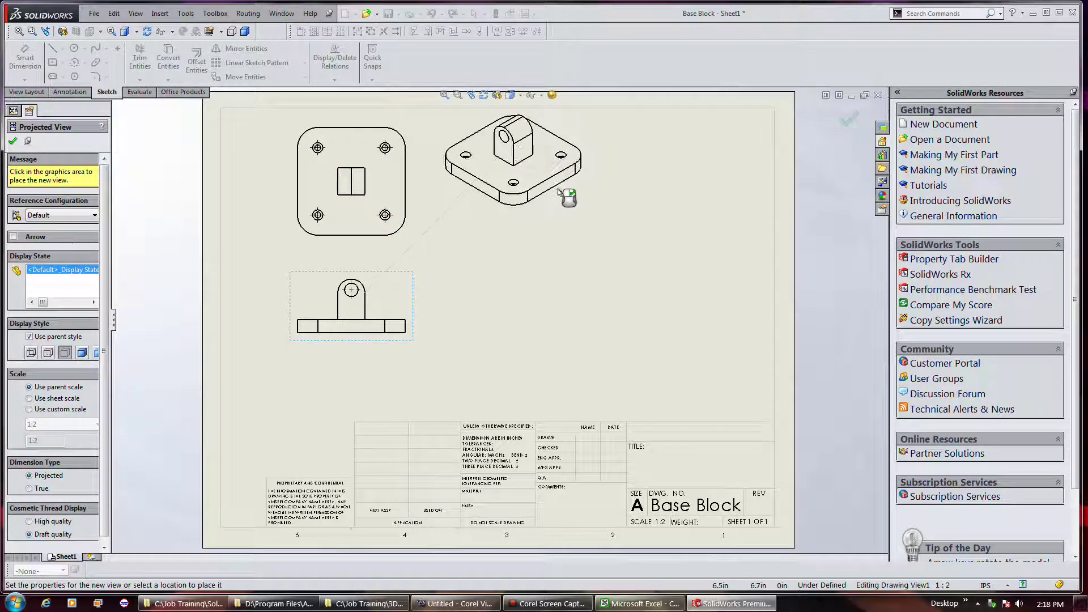
click(544, 209)
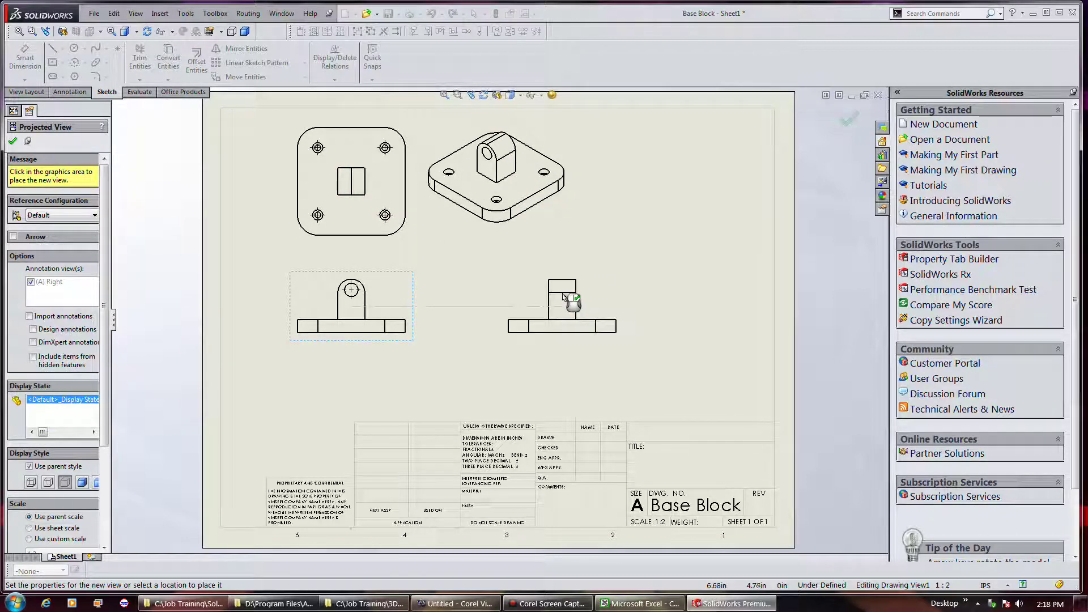
click(543, 298)
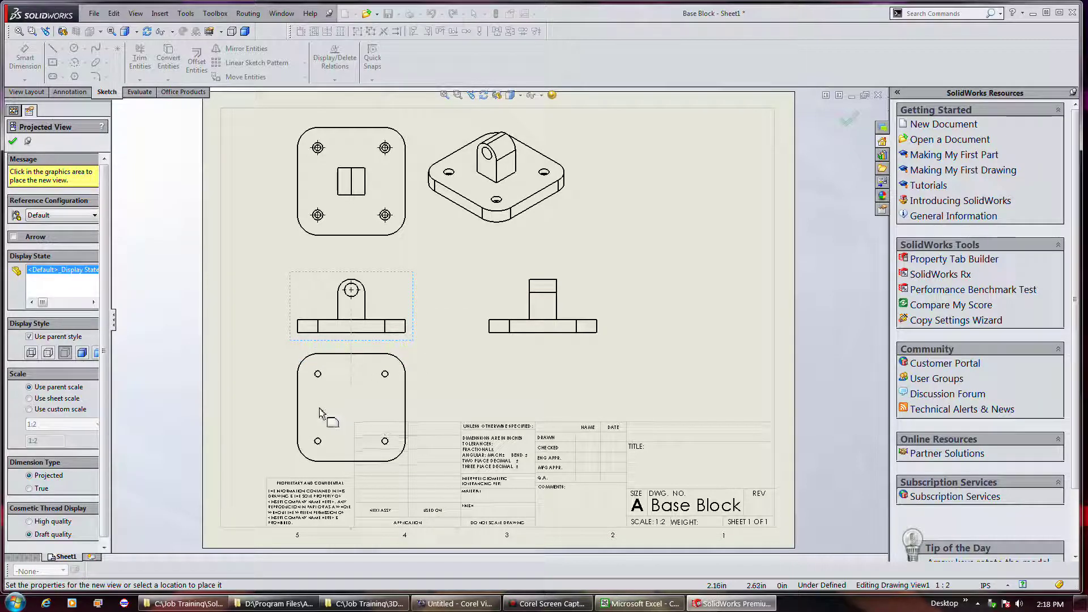
click(324, 415)
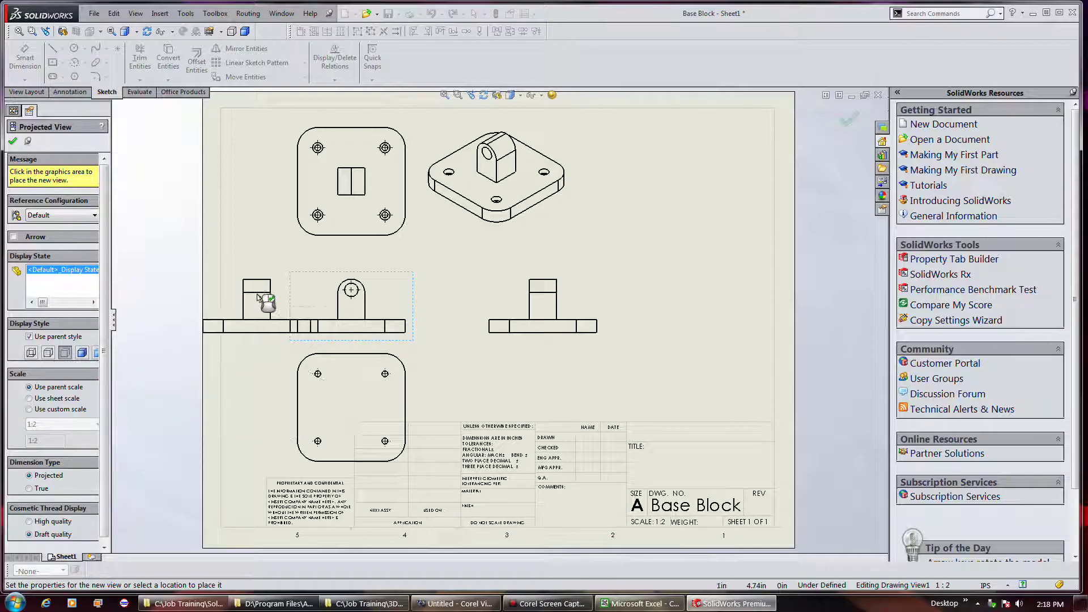
click(13, 140)
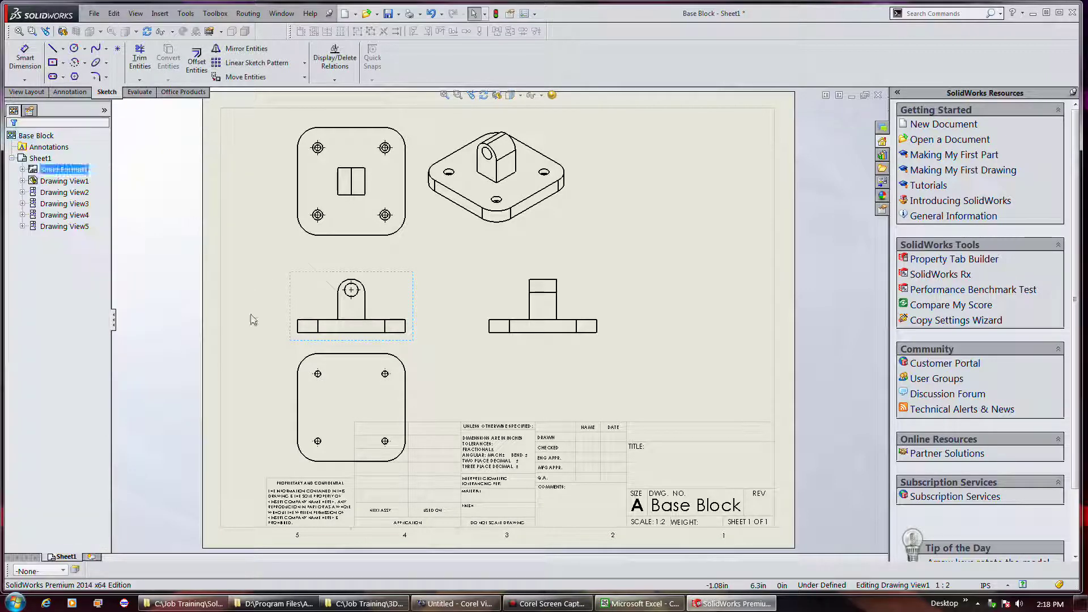
click(348, 298)
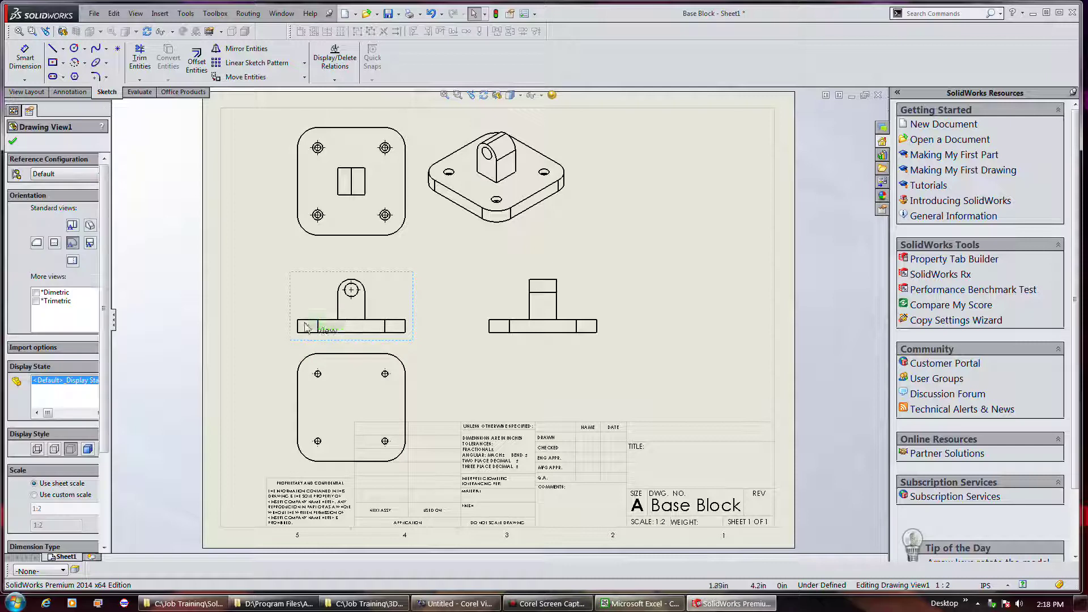
drag(292, 311, 237, 285)
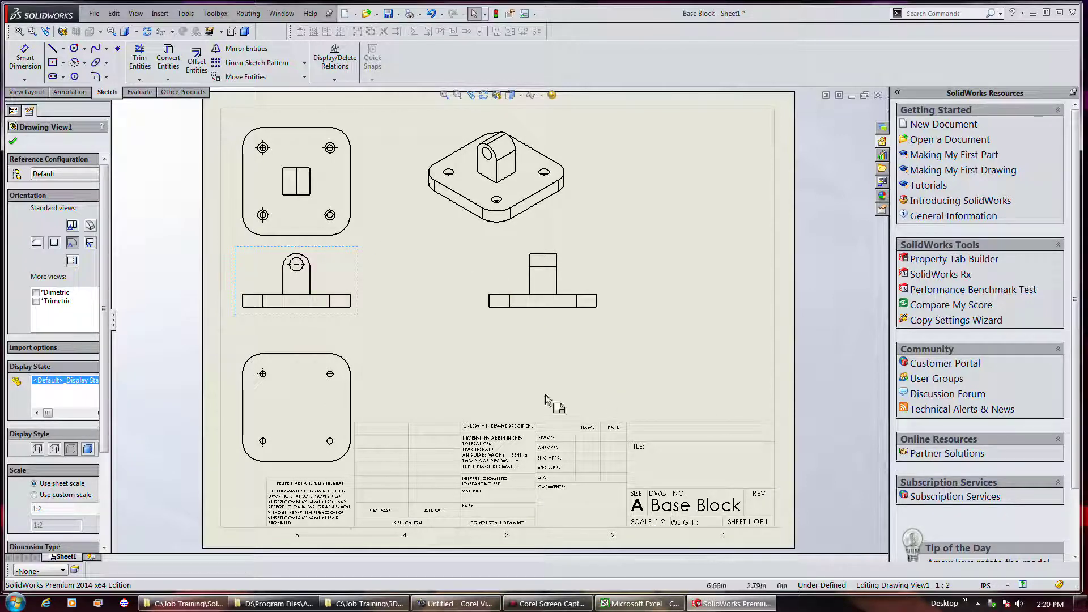
Change Sheet1's size to B (ANSI) Landscape in the sheet properties.
right_click(448, 343)
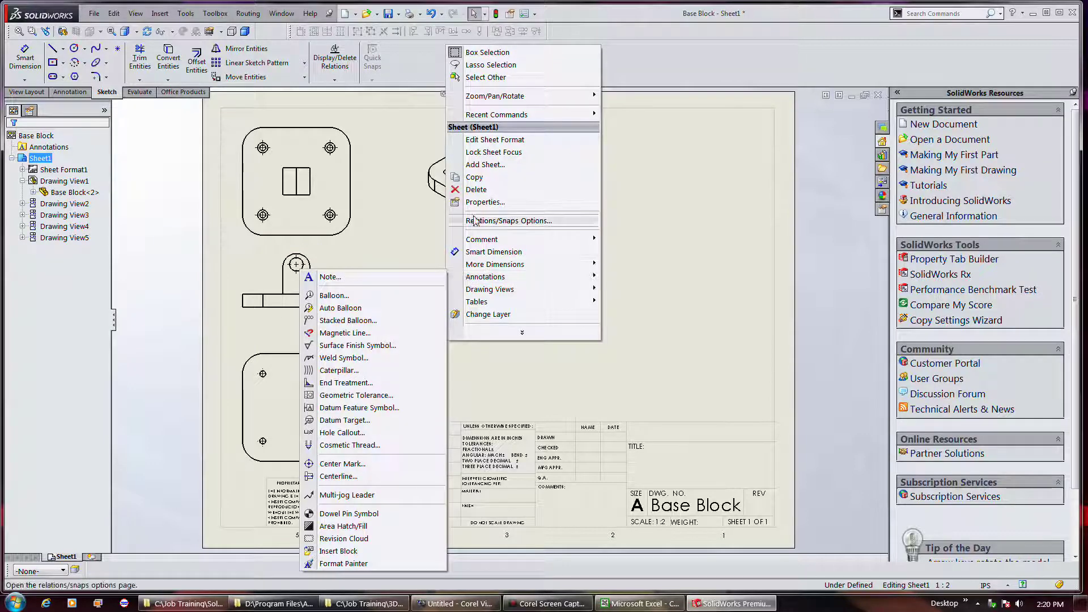
click(479, 203)
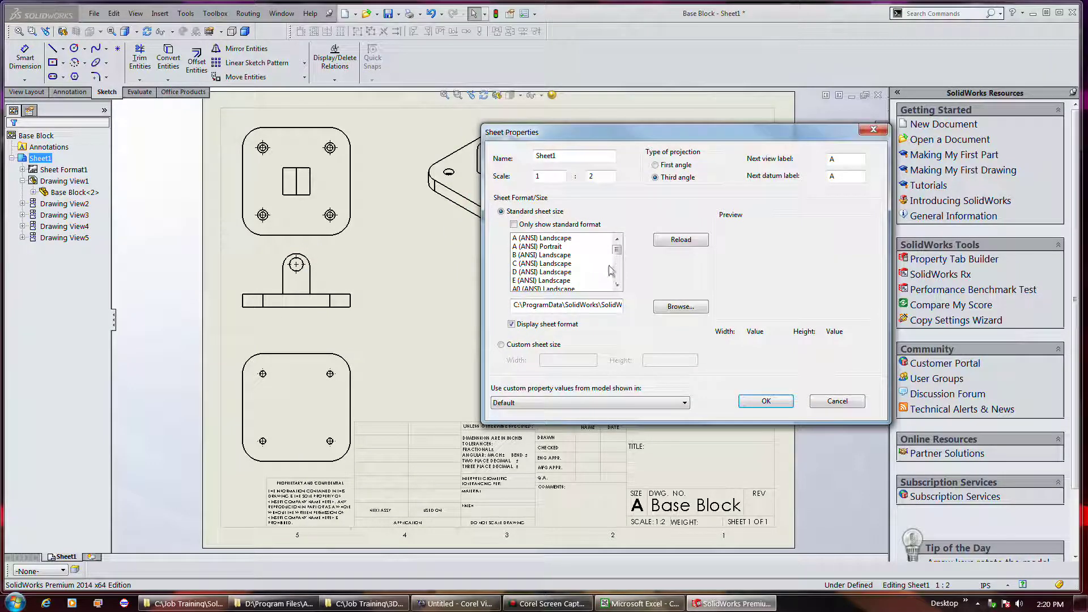
click(573, 238)
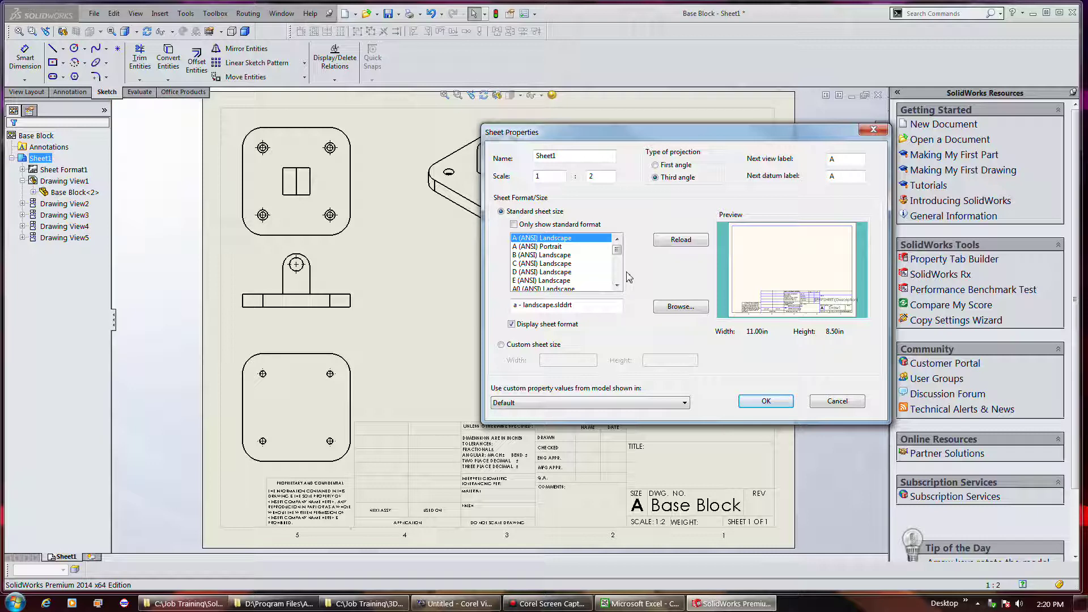
click(559, 256)
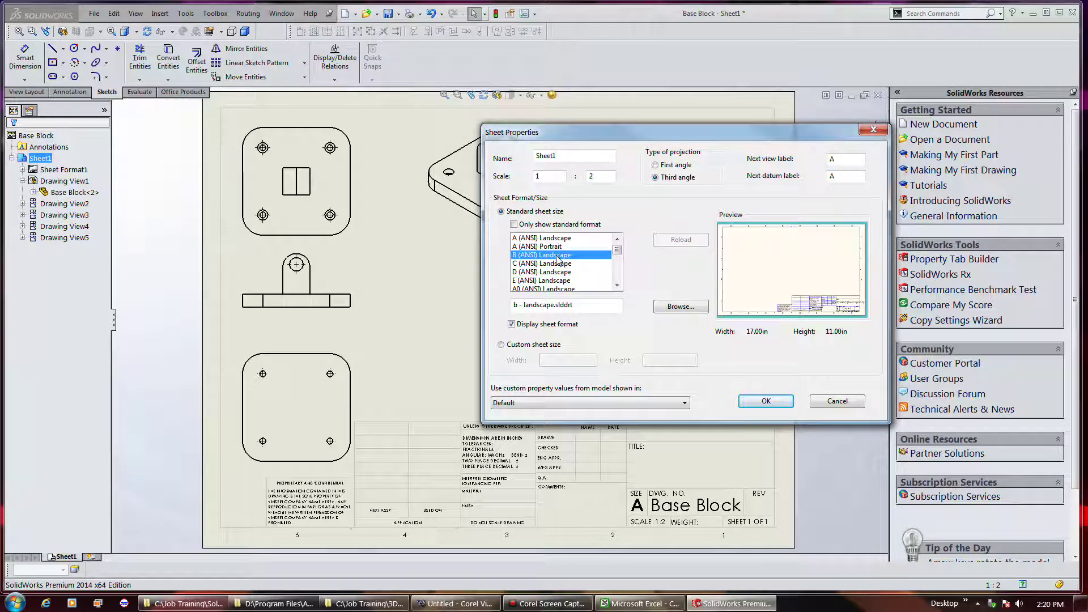
click(764, 401)
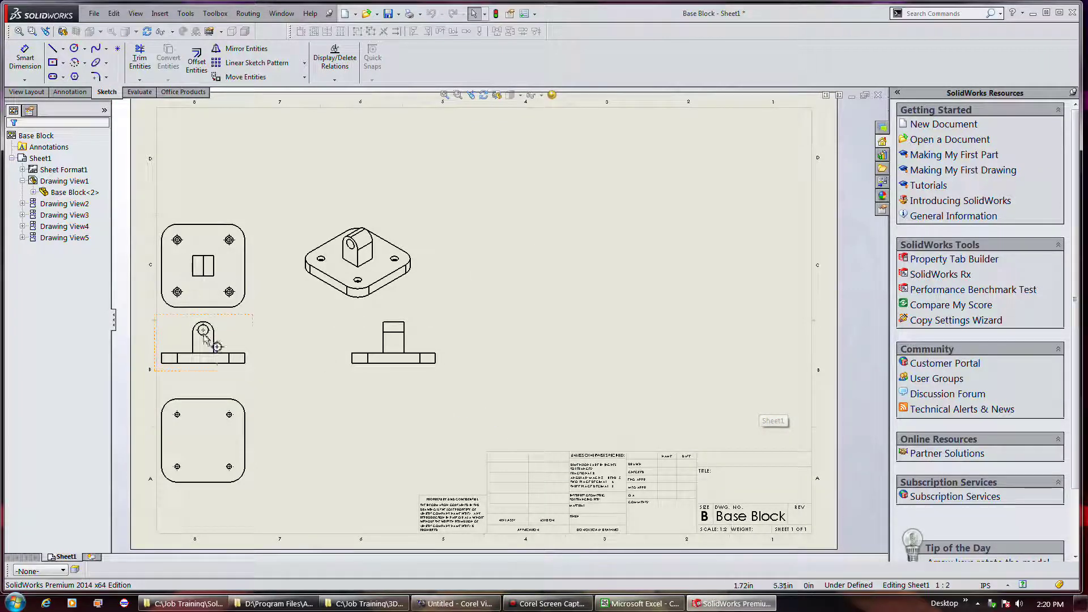
Spread the views over the larger sheet: front view inward, isometric to the upper right, top view higher, right view farther right.
drag(219, 363, 314, 338)
mouse_move(406, 269)
mouse_down()
mouse_move(447, 242)
mouse_move(590, 199)
mouse_up()
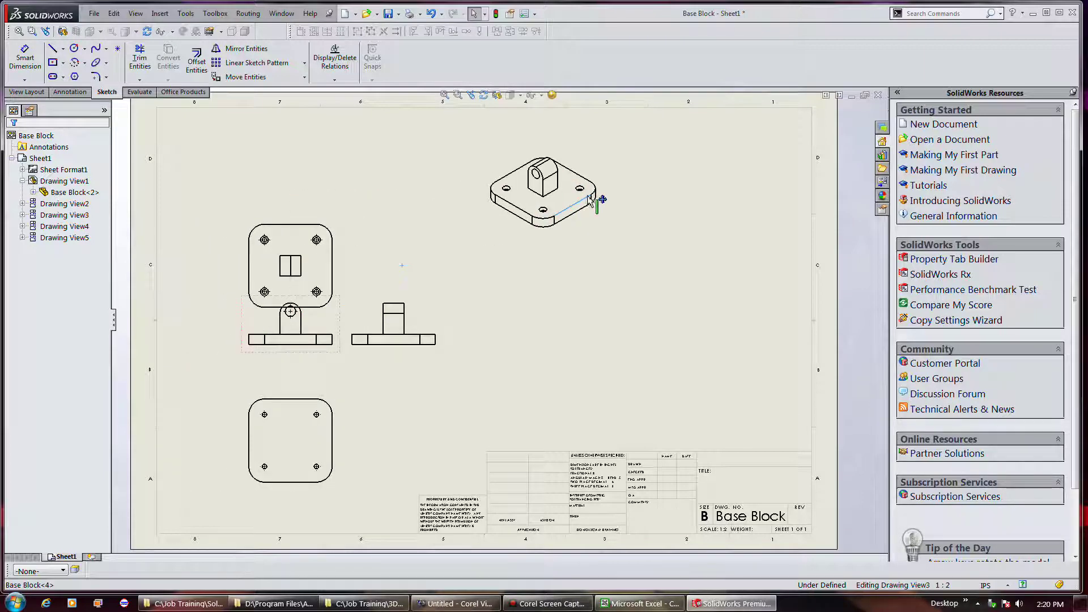
click(433, 335)
click(527, 339)
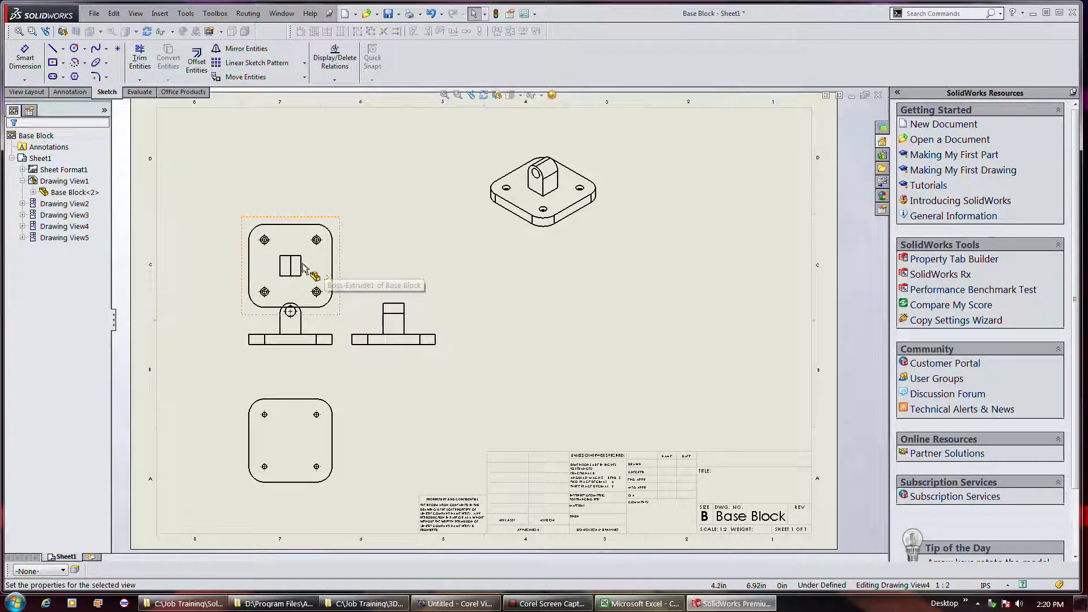
click(294, 234)
click(300, 225)
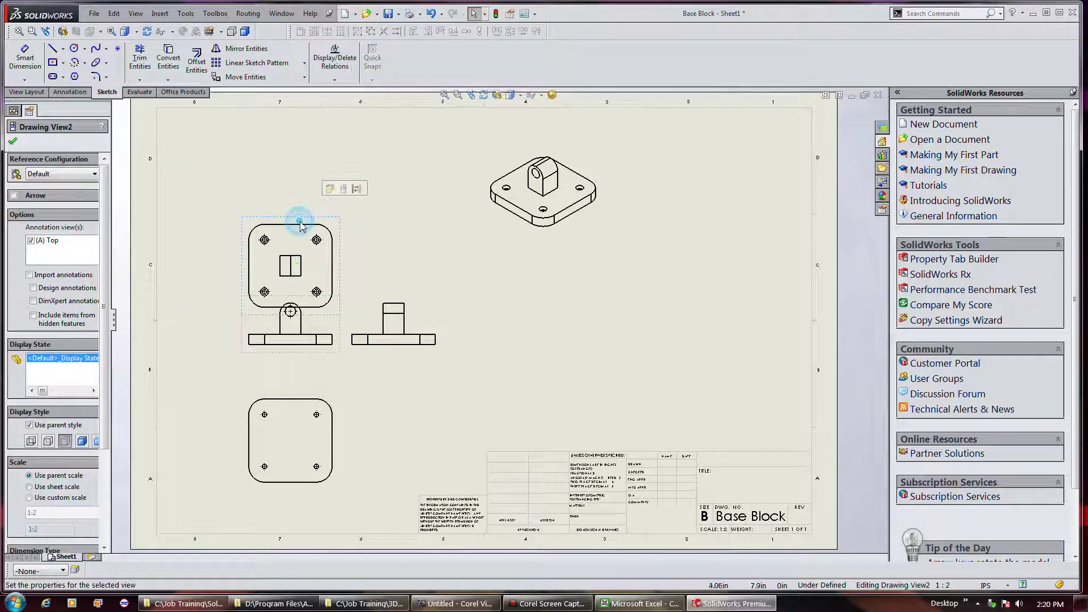
drag(316, 230, 315, 160)
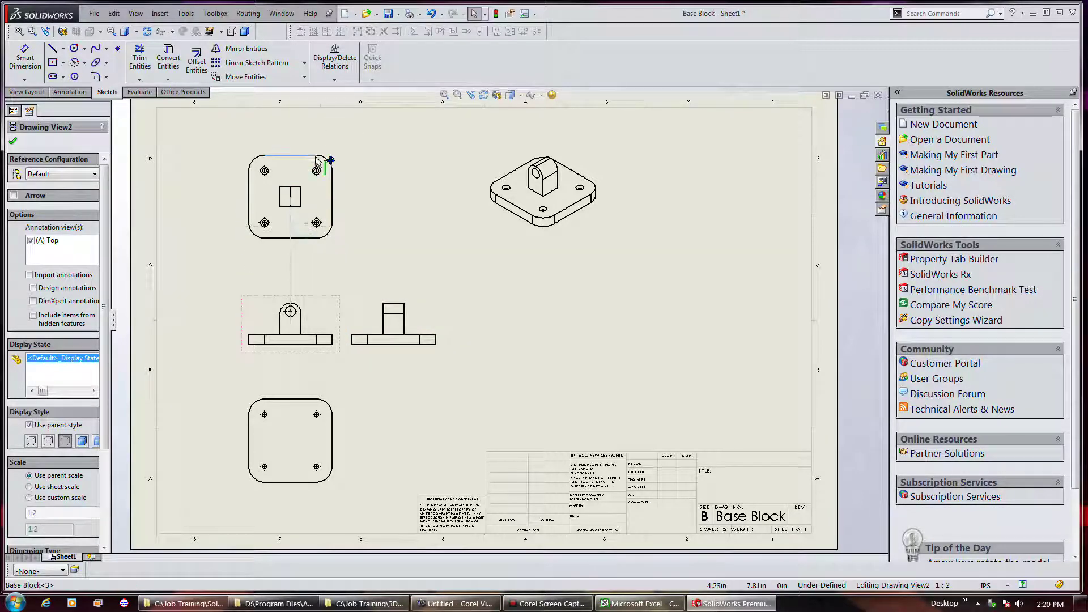
mouse_move(420, 352)
mouse_down()
mouse_move(450, 343)
mouse_move(607, 359)
mouse_move(573, 354)
mouse_up()
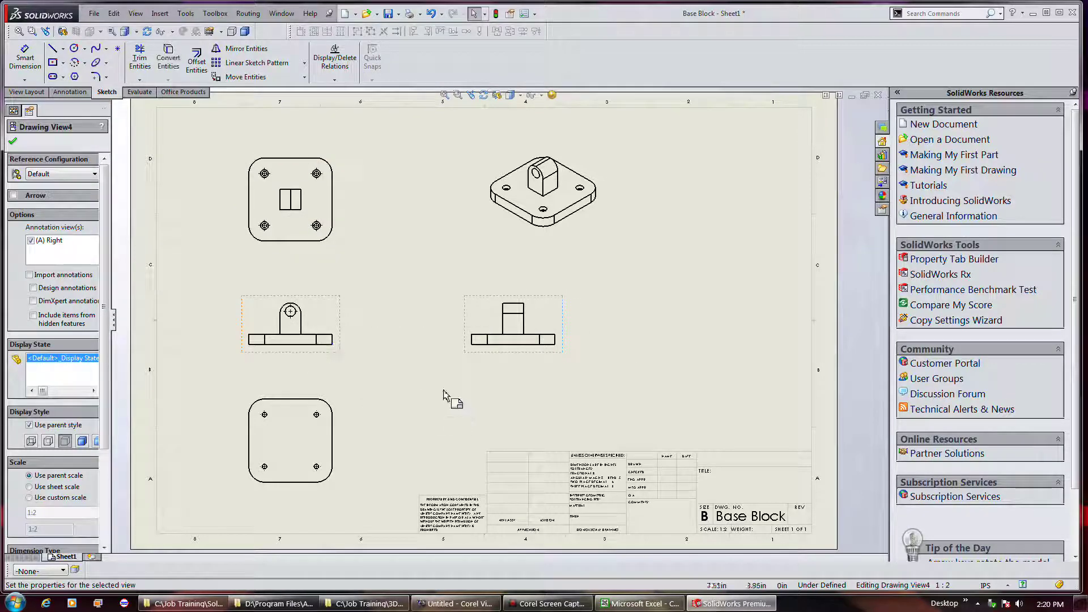
click(396, 378)
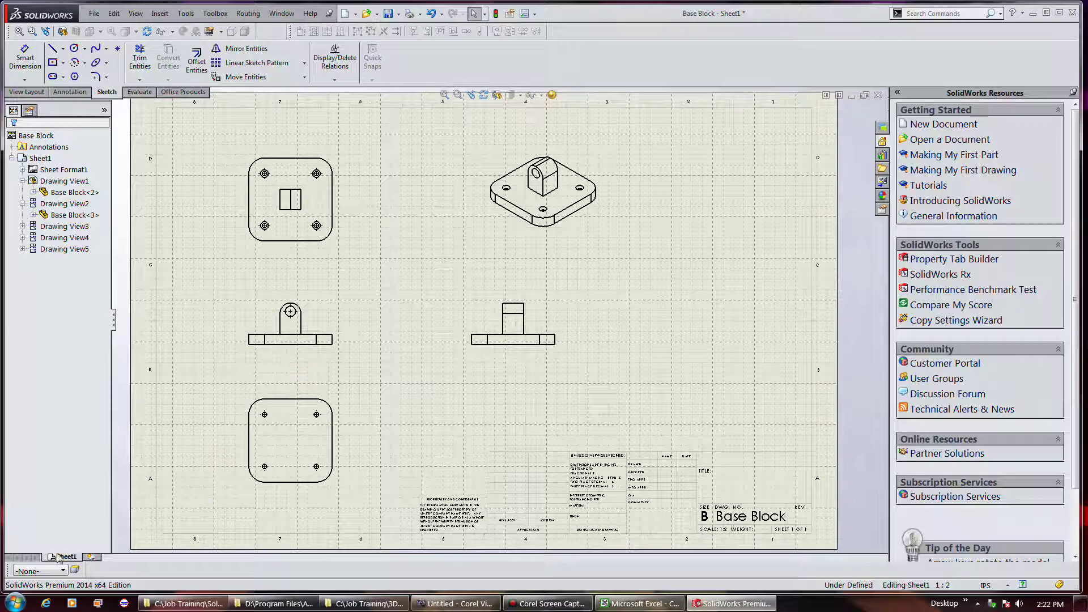
Turn off the grid display on Sheet1.
right_click(60, 558)
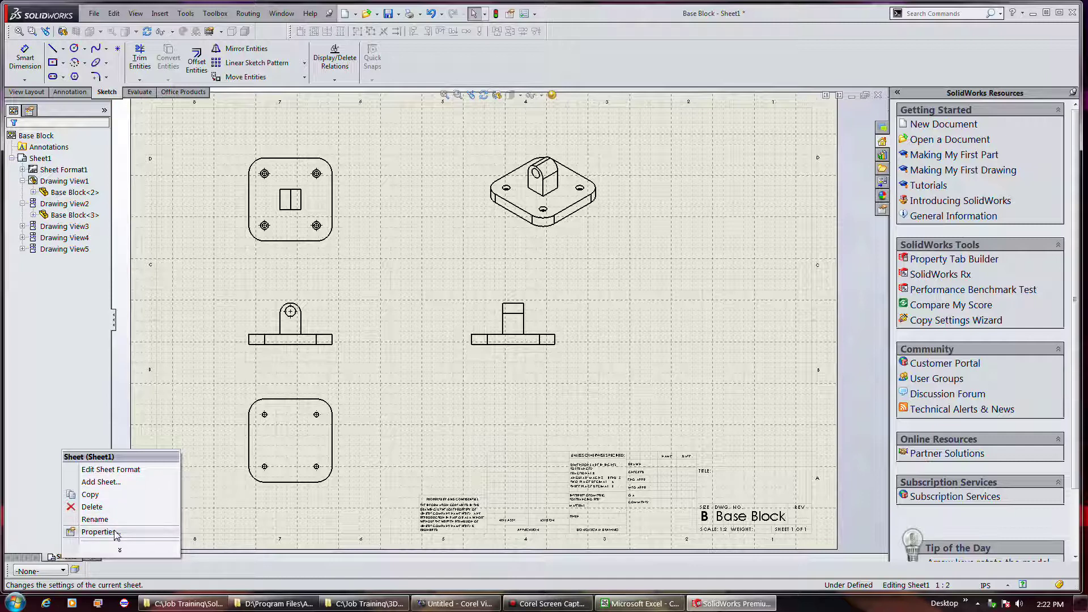
mouse_move(122, 550)
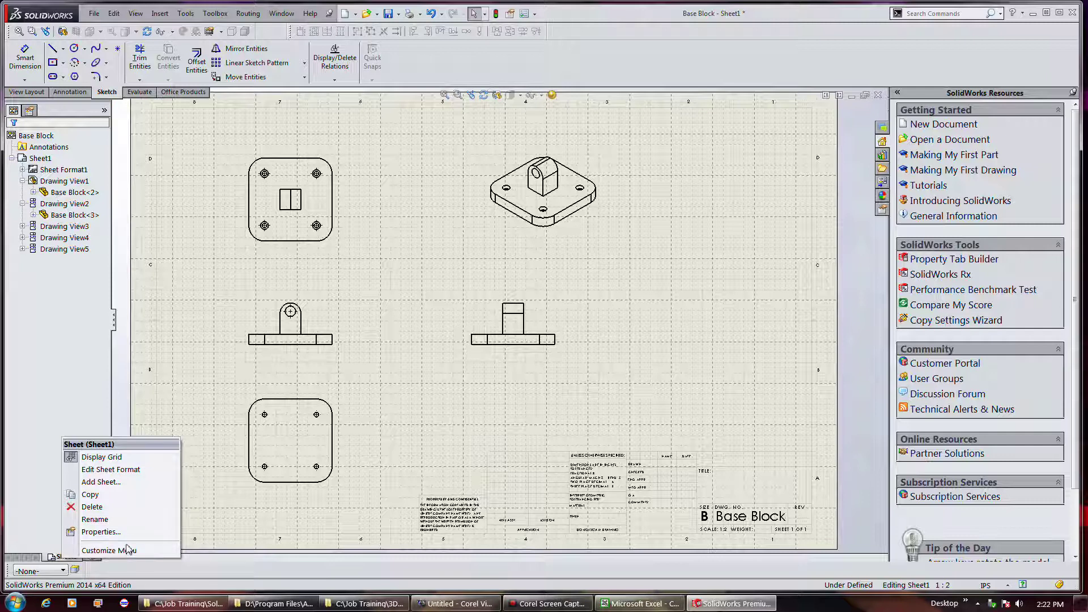
click(126, 459)
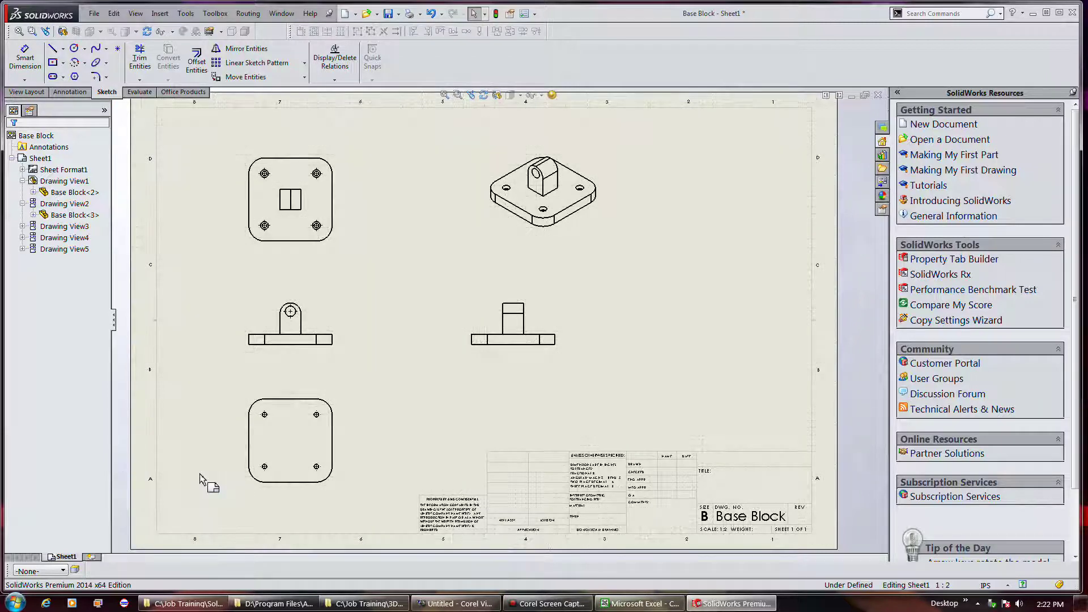
Copy Sheet1 and paste the duplicate after the selected sheet.
right_click(67, 556)
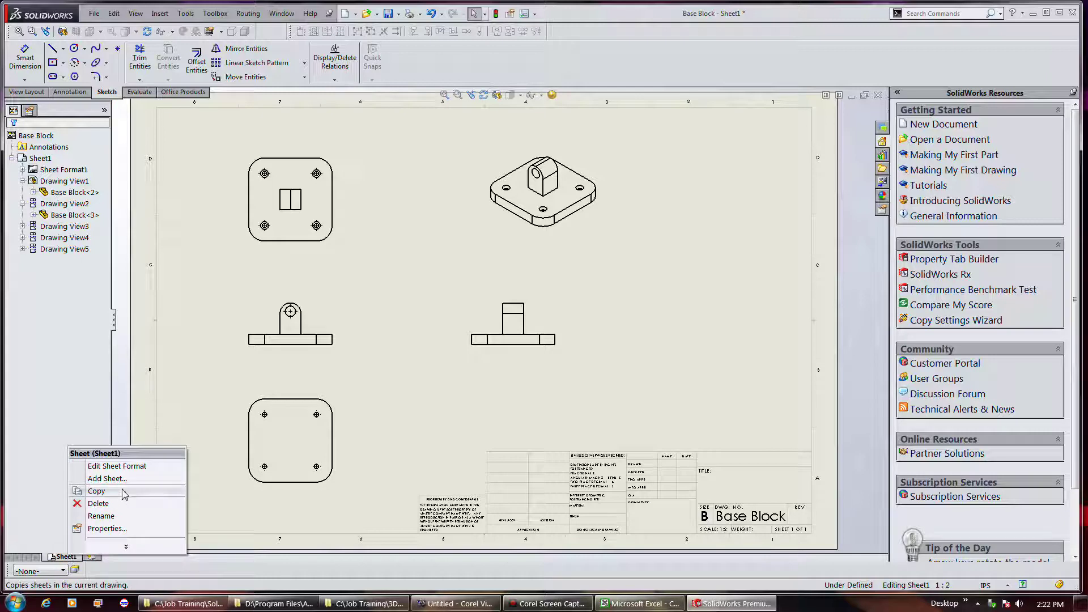
mouse_move(126, 547)
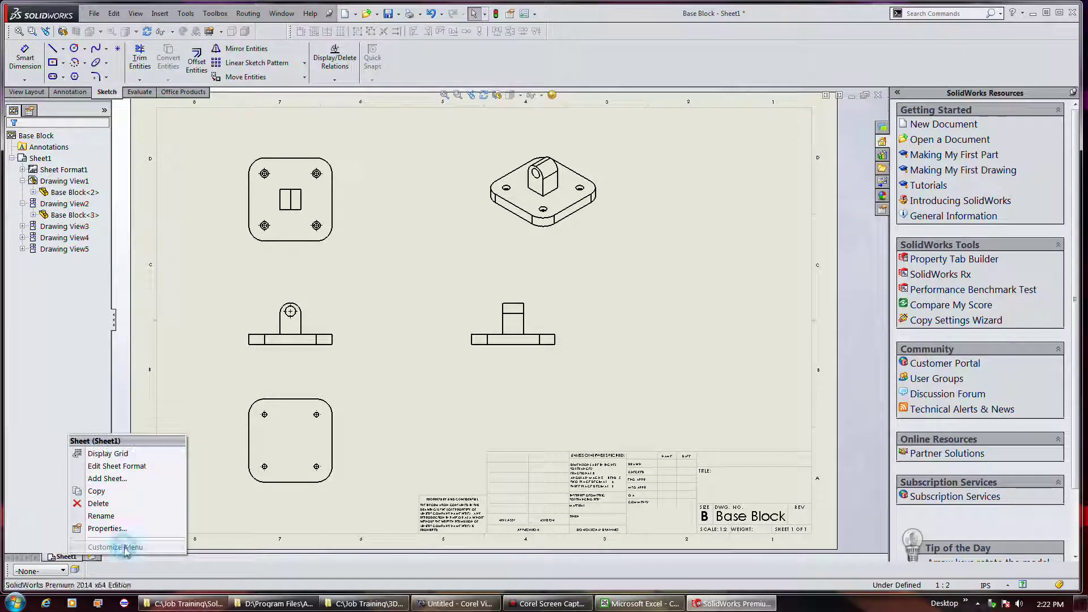
click(123, 492)
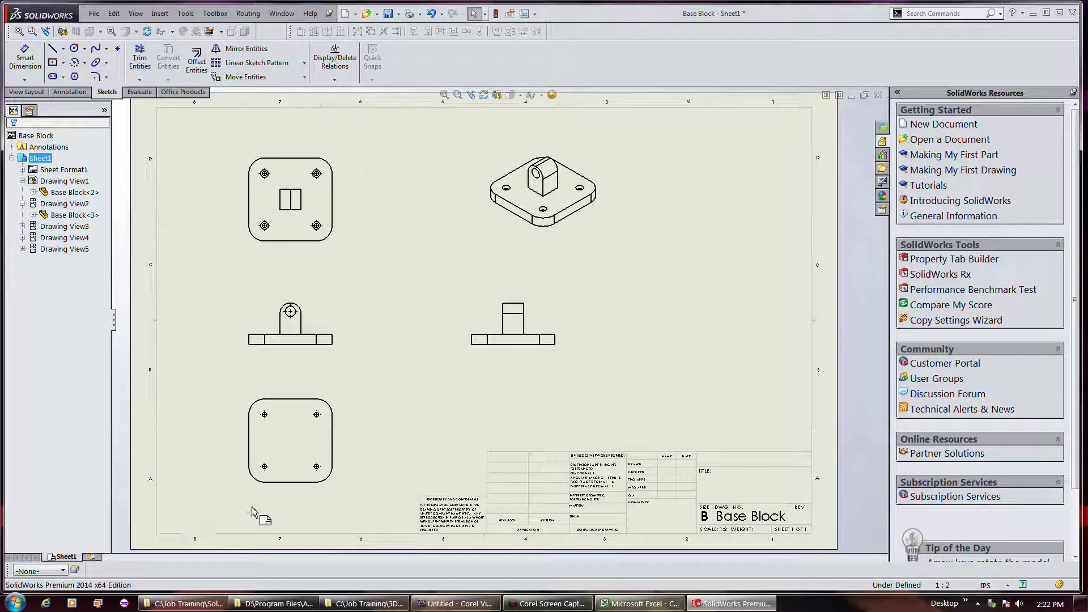
right_click(76, 559)
click(108, 497)
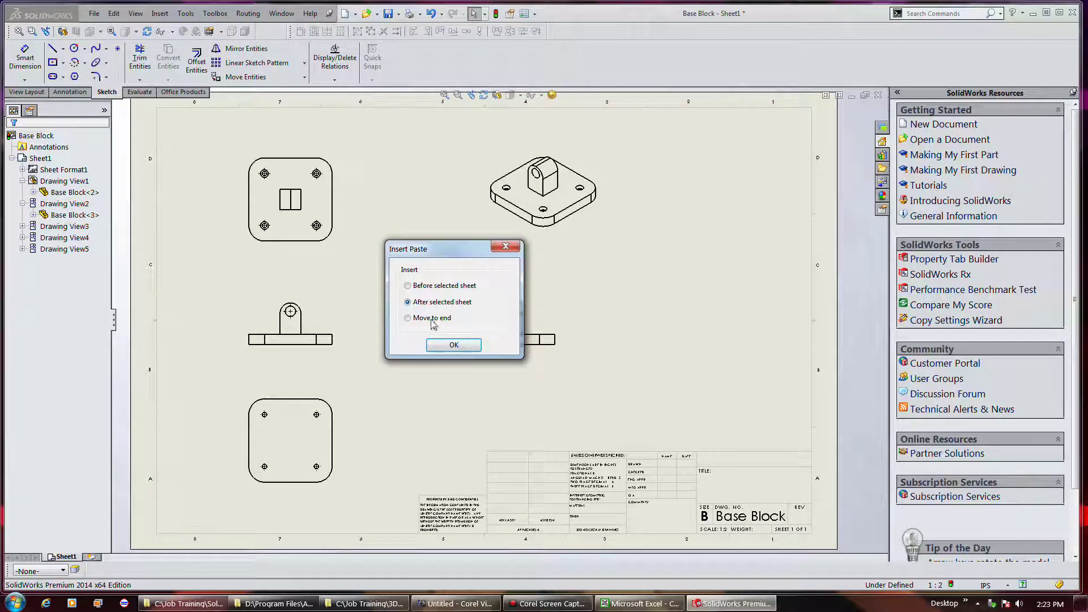
click(446, 345)
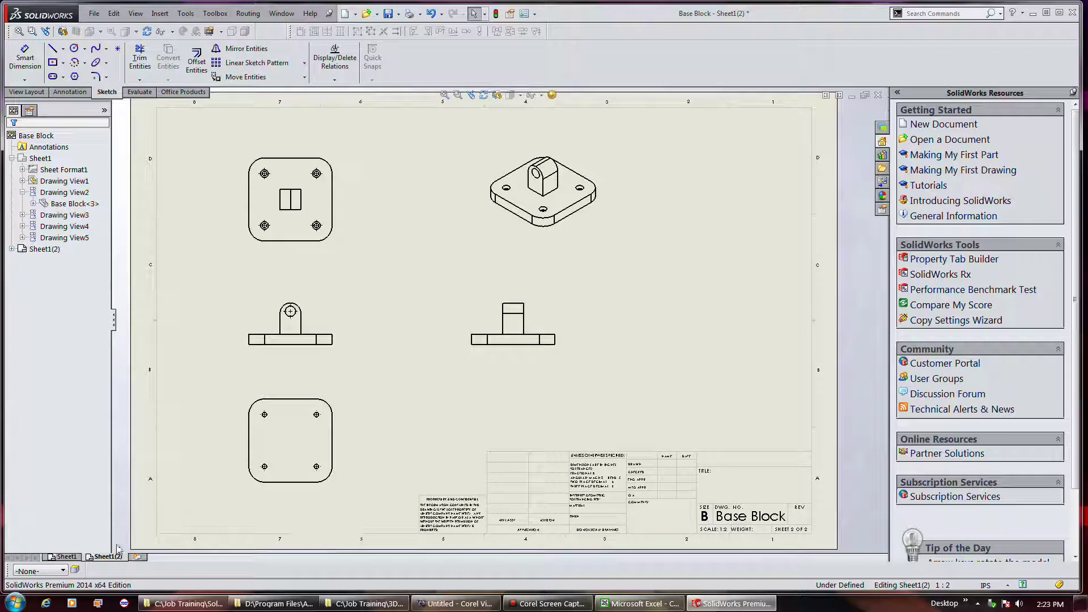
On Sheet1(2), move the bottom view up closer to the front view and the isometric view down and left.
click(108, 557)
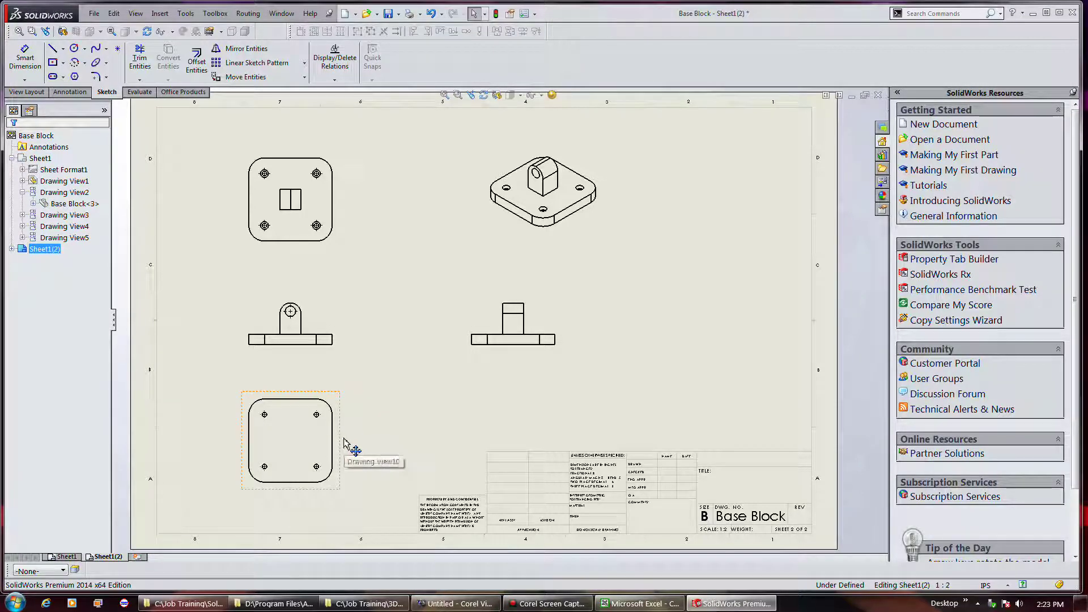
mouse_move(342, 440)
mouse_down()
mouse_move(381, 444)
mouse_move(389, 426)
mouse_up()
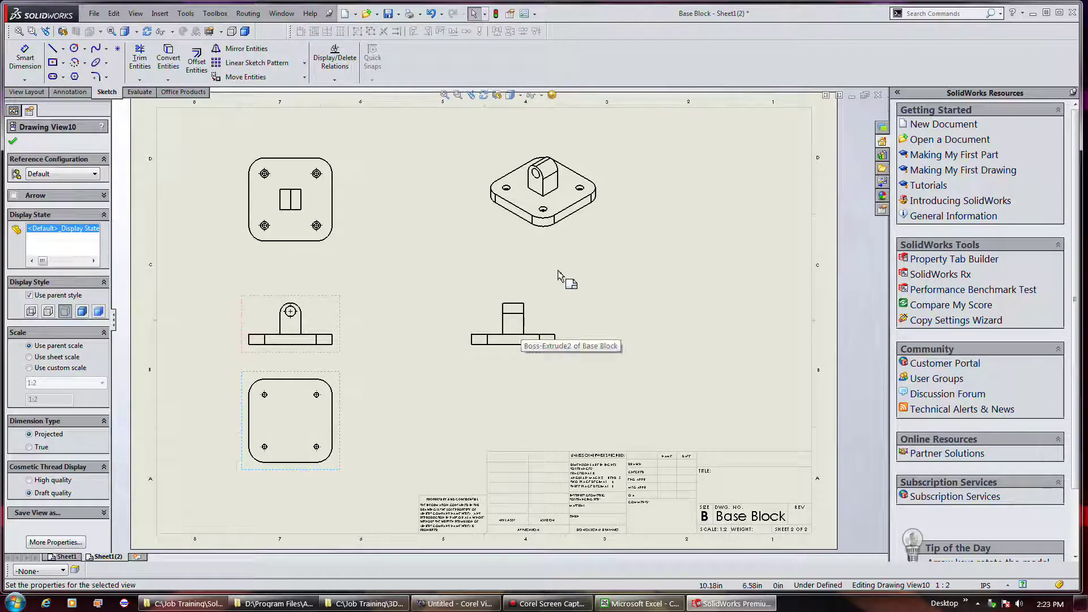
click(558, 234)
drag(511, 245, 432, 275)
Delete the right side view from Sheet1(2) and confirm the deletion.
click(463, 346)
key(Delete)
key(Return)
Switch between Sheet1 and Sheet1(2) to compare their view layouts.
click(76, 557)
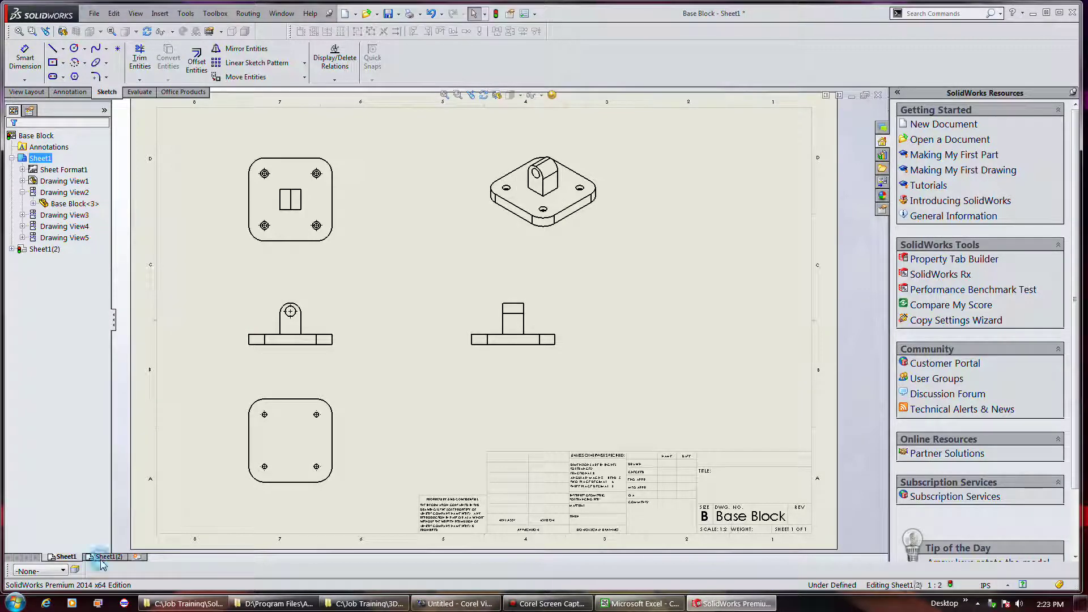
click(104, 558)
click(64, 557)
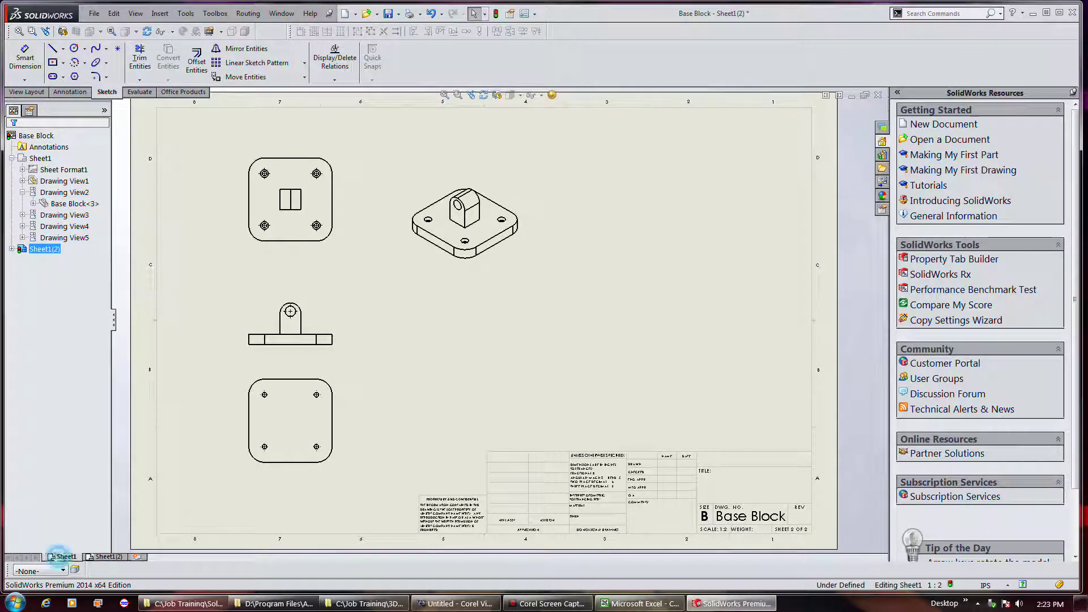